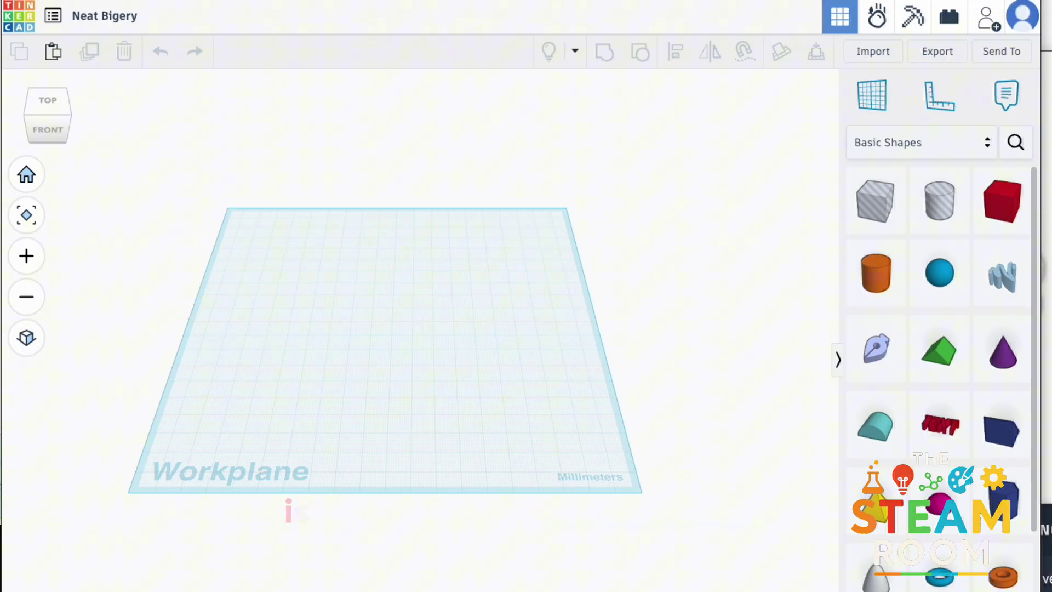
# Rename the design to 'Mr.K Keychain' by accepting the suggested title
pyautogui.click(130, 17)
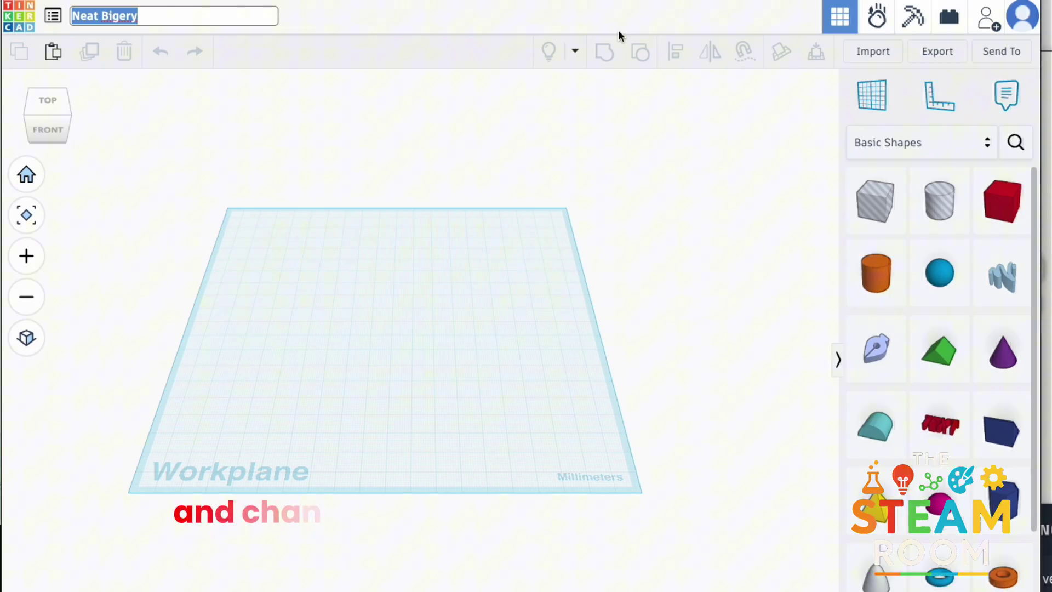
pyautogui.write('Mr.')
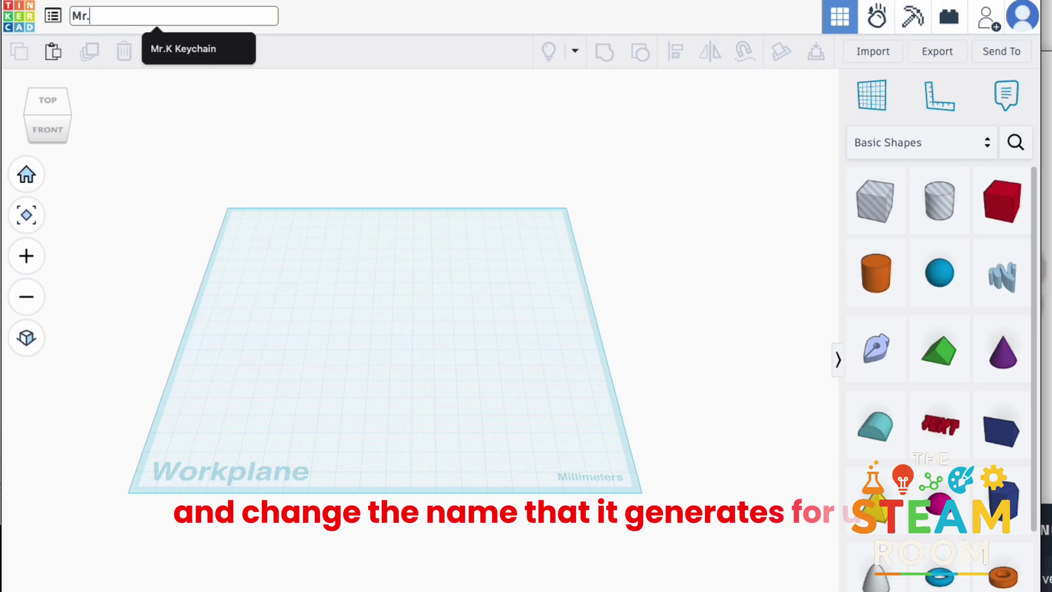
pyautogui.press('Down')
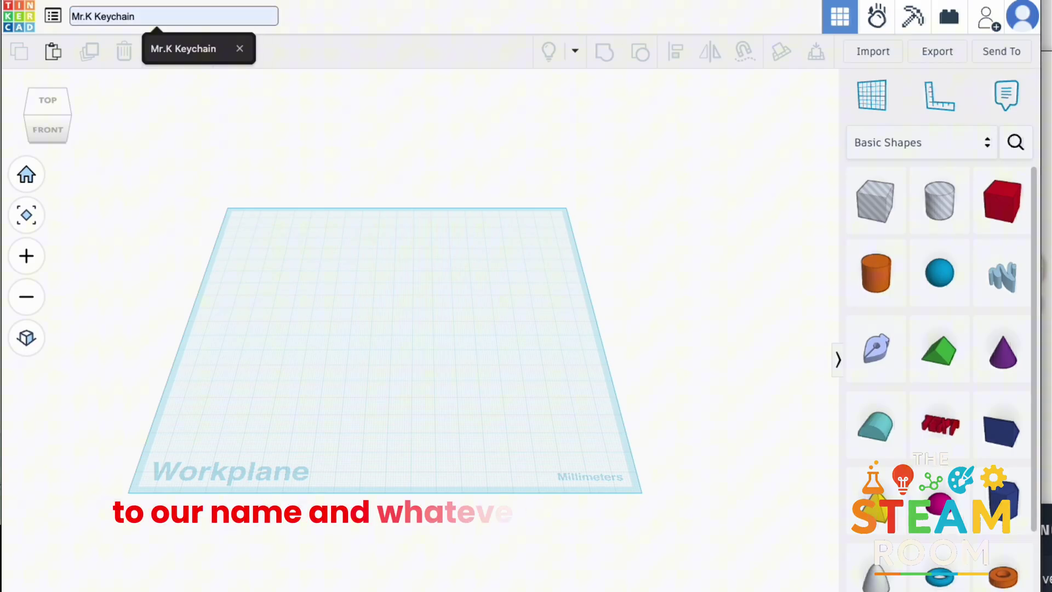
pyautogui.press('Return')
pyautogui.click(409, 108)
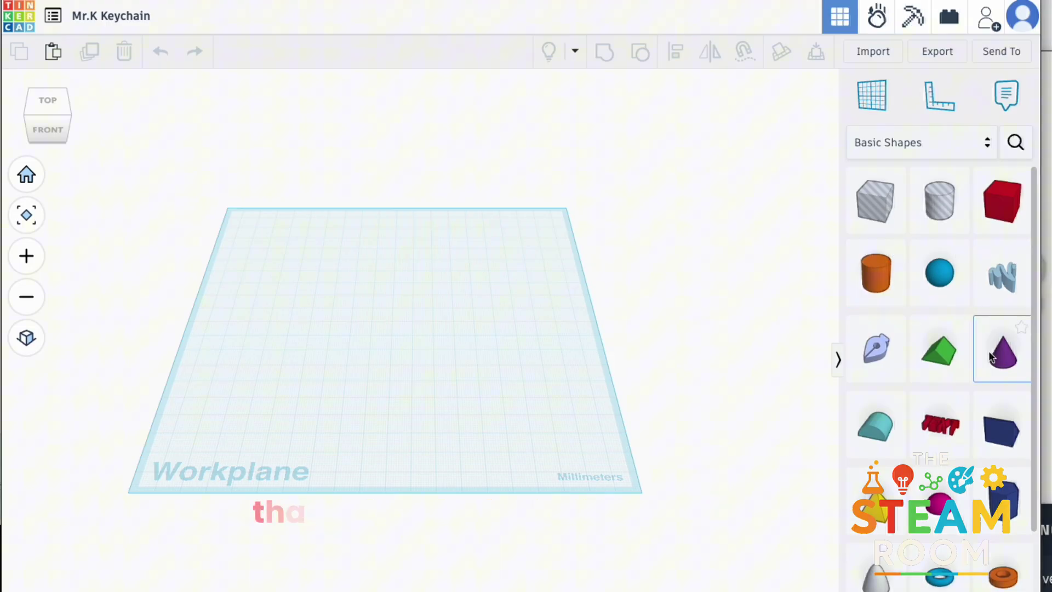
# Scroll through the Basic Shapes panel to look over the available shapes
pyautogui.scroll(-4, 933, 392)
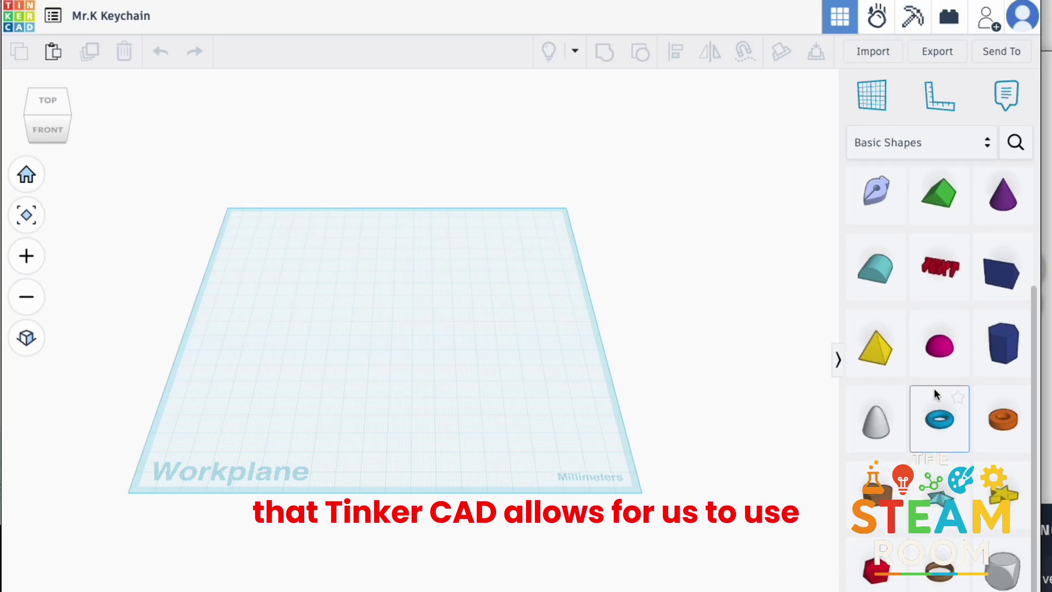
pyautogui.scroll(1, 937, 409)
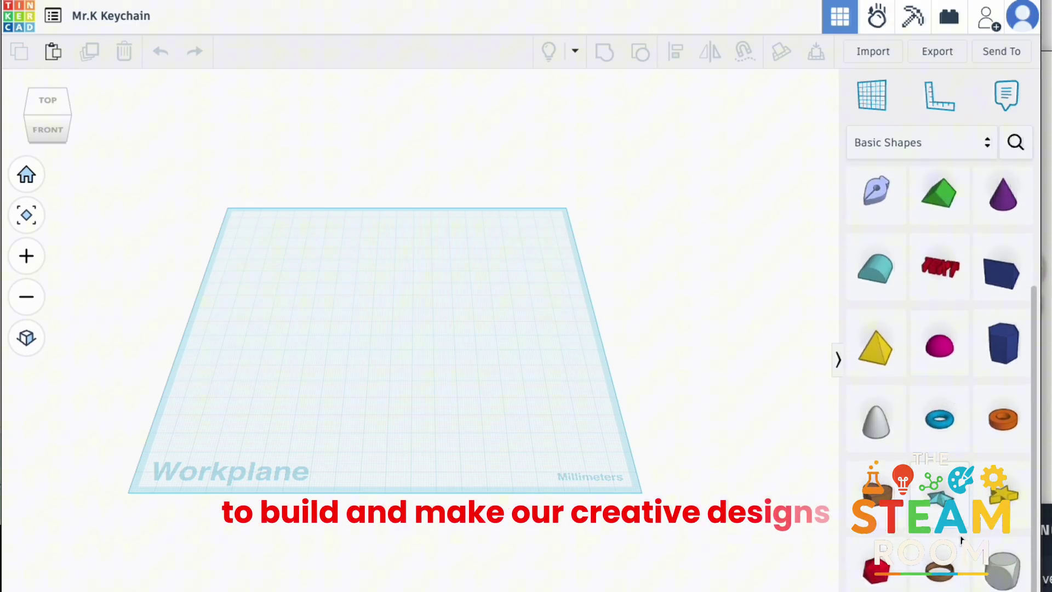
pyautogui.scroll(-1, 936, 539)
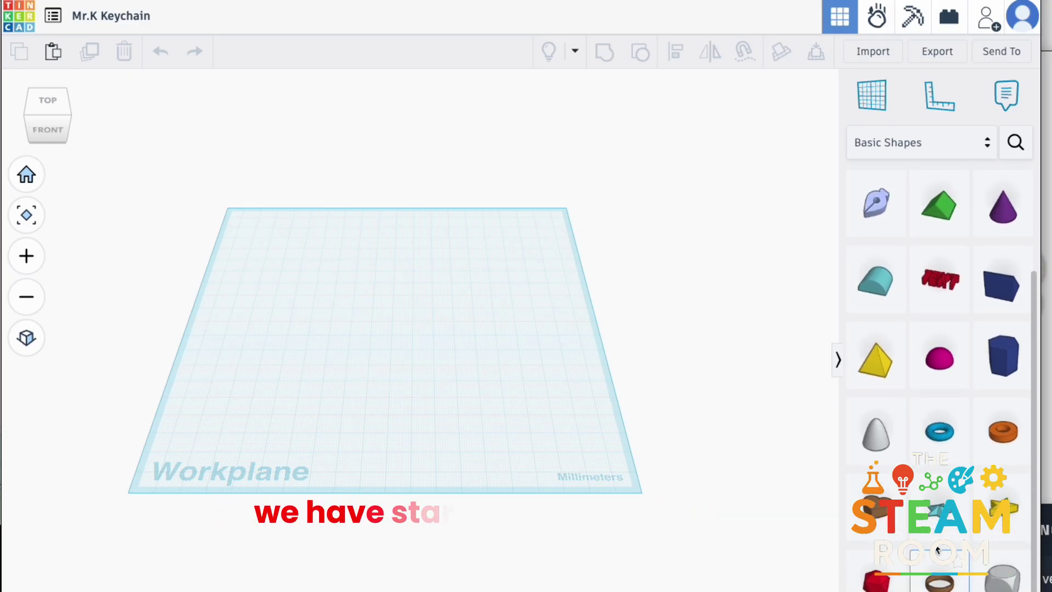
pyautogui.scroll(4, 967, 435)
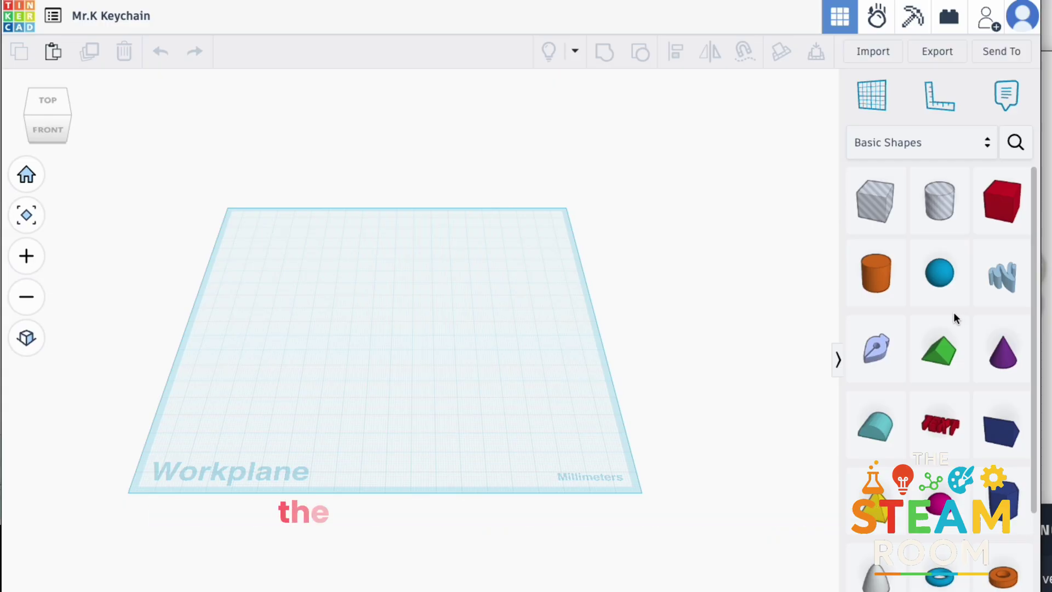
# Drop a red 20 × 20 × 20 mm Box on the workplane and view it at an angle
pyautogui.moveTo(1005, 215); pyautogui.dragTo(327, 307)
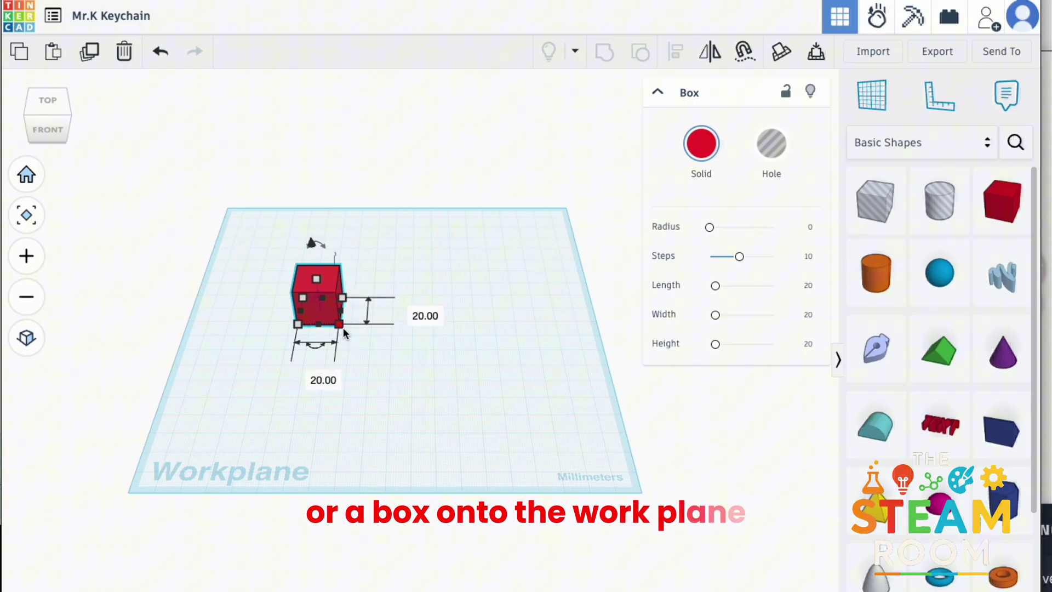
pyautogui.scroll(5, 340, 324)
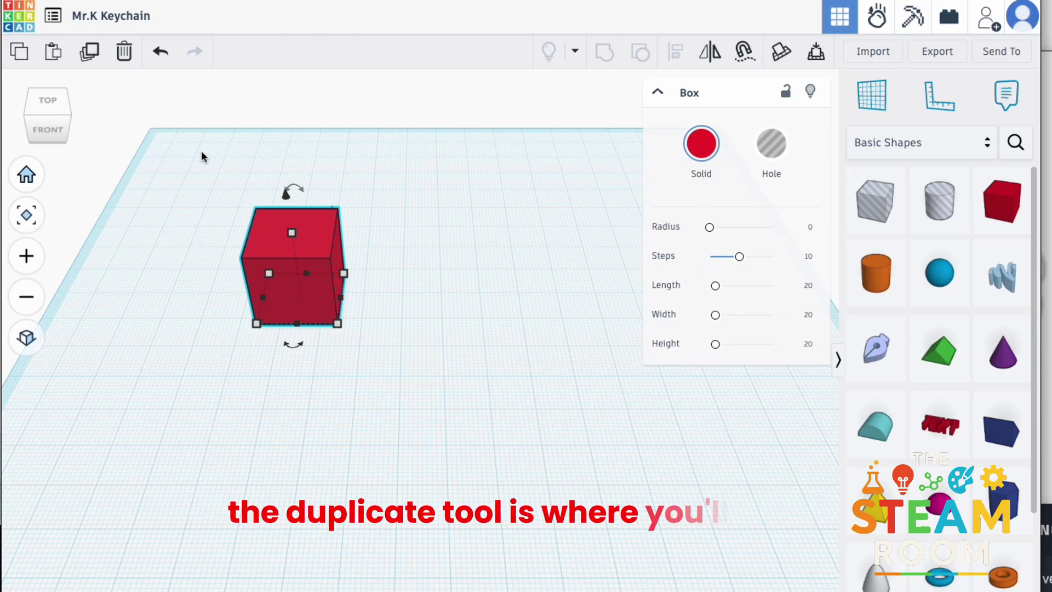
pyautogui.moveTo(48, 111)
pyautogui.mouseDown()
pyautogui.moveTo(81, 114)
pyautogui.moveTo(38, 115)
pyautogui.moveTo(53, 114)
pyautogui.mouseUp()
# Try the zoom, orthographic and Fit View controls on the box, then collapse its inspector
pyautogui.click(53, 113)
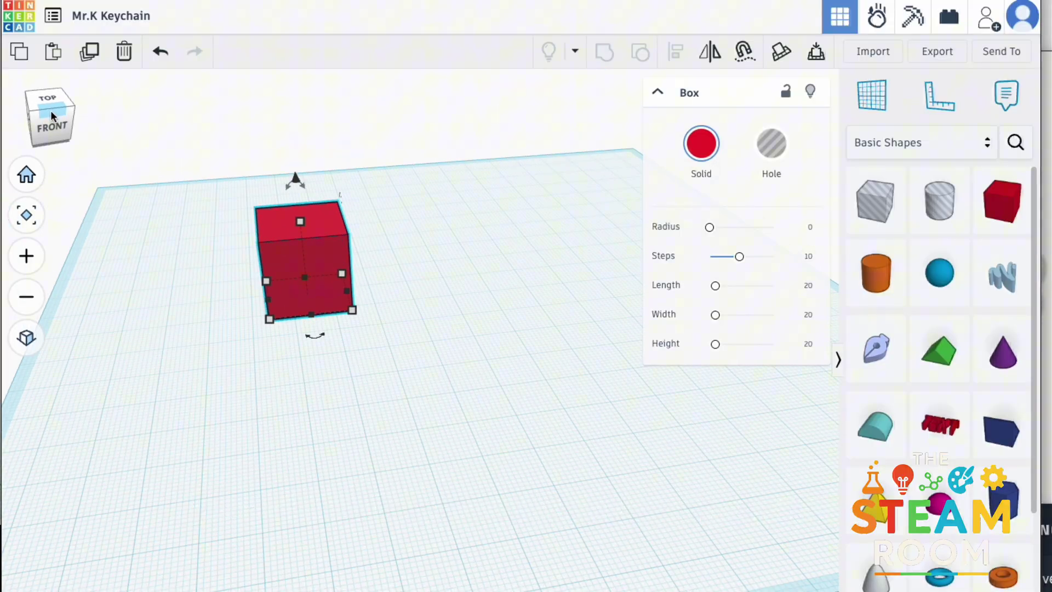
pyautogui.click(29, 266)
pyautogui.click(28, 305)
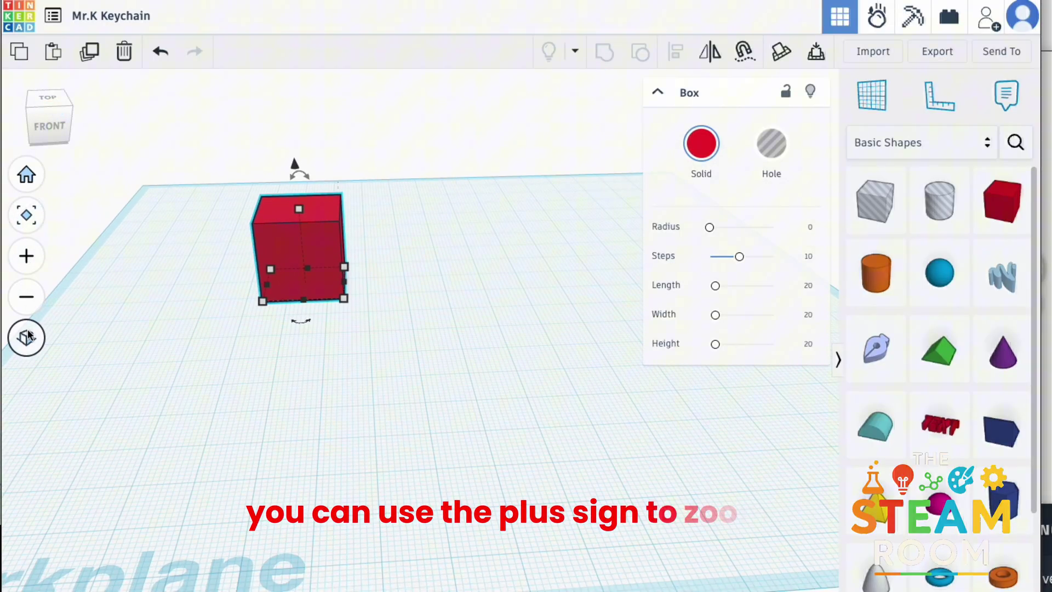
pyautogui.click(28, 335)
pyautogui.click(28, 336)
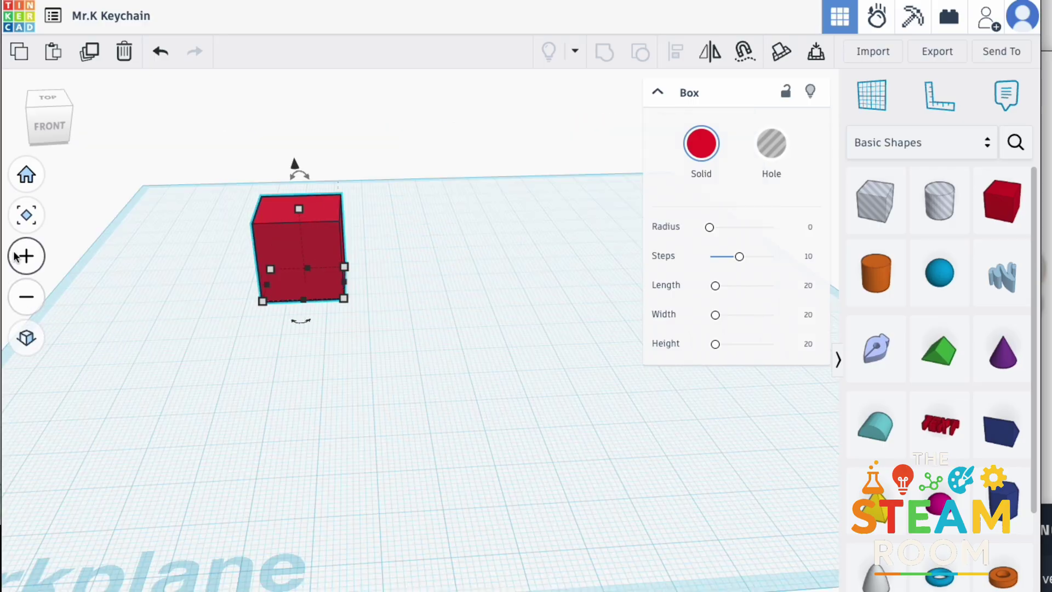
pyautogui.click(26, 216)
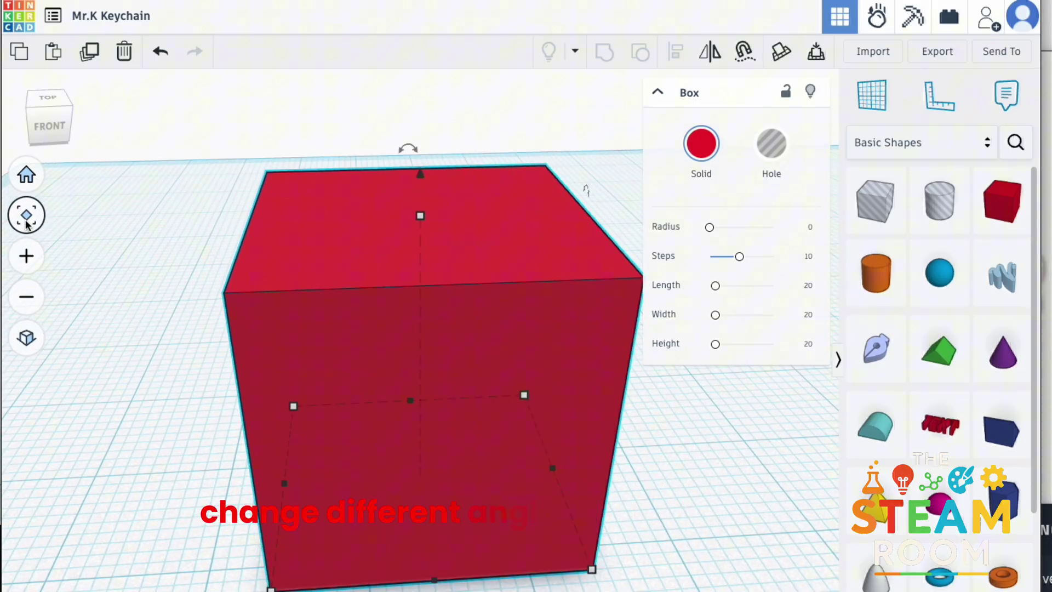
pyautogui.scroll(-5, 193, 326)
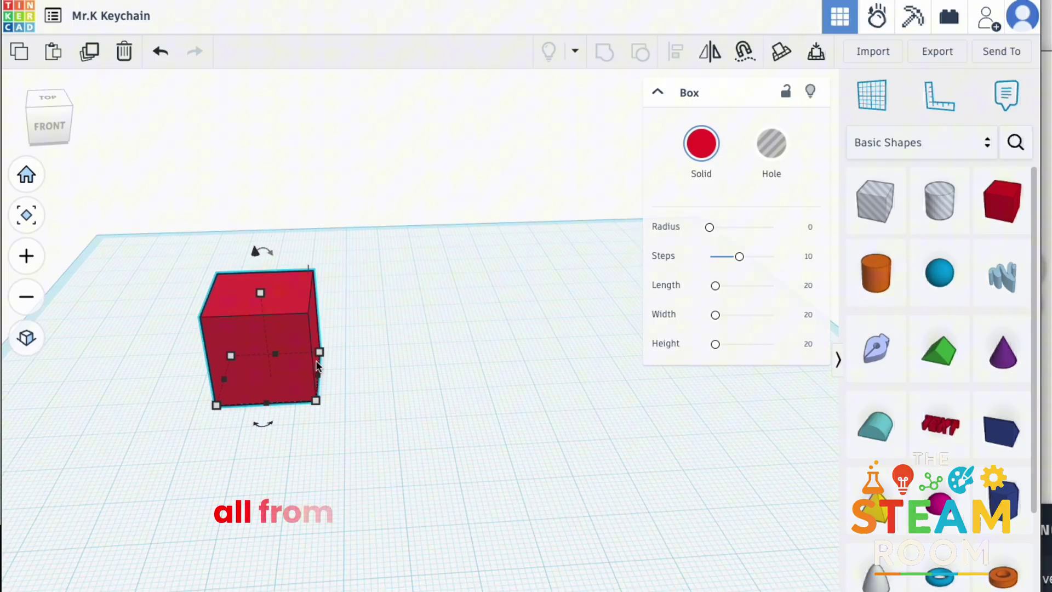
pyautogui.click(657, 97)
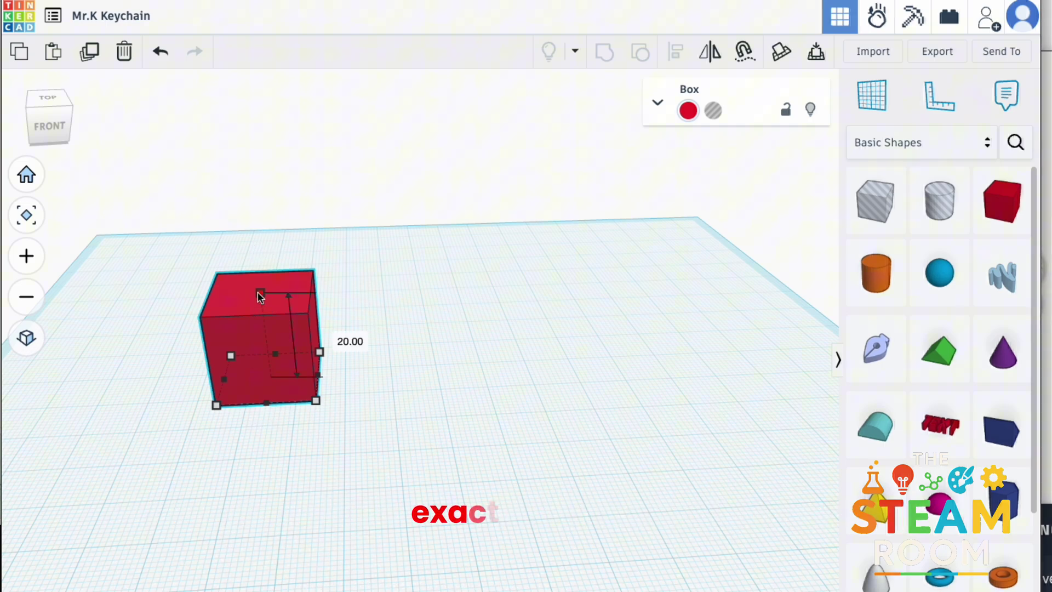
# Lower the red box's height to 5 mm
pyautogui.moveTo(261, 296); pyautogui.dragTo(295, 341)
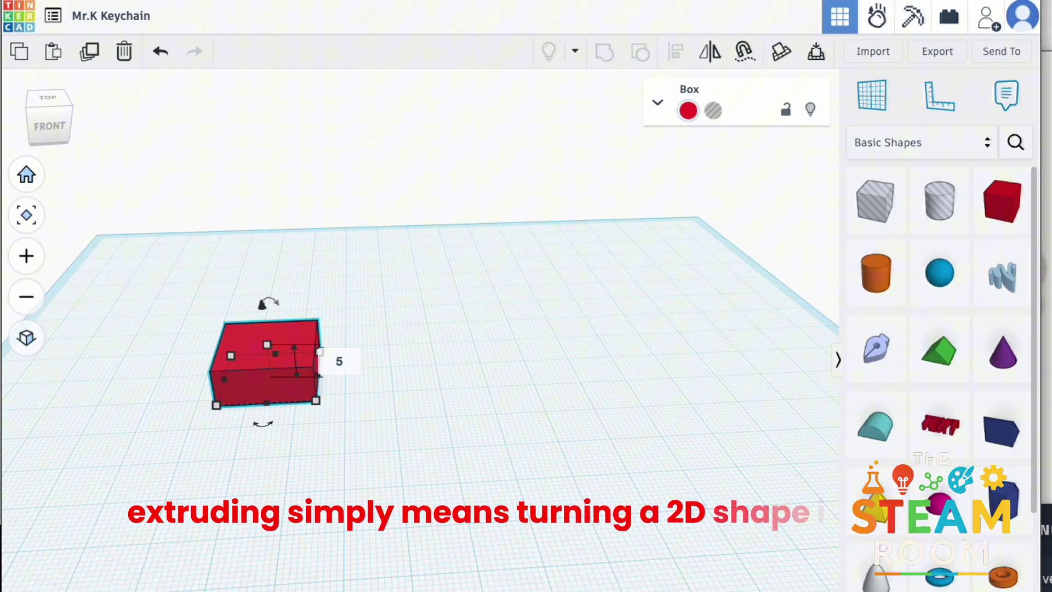
pyautogui.press('Return')
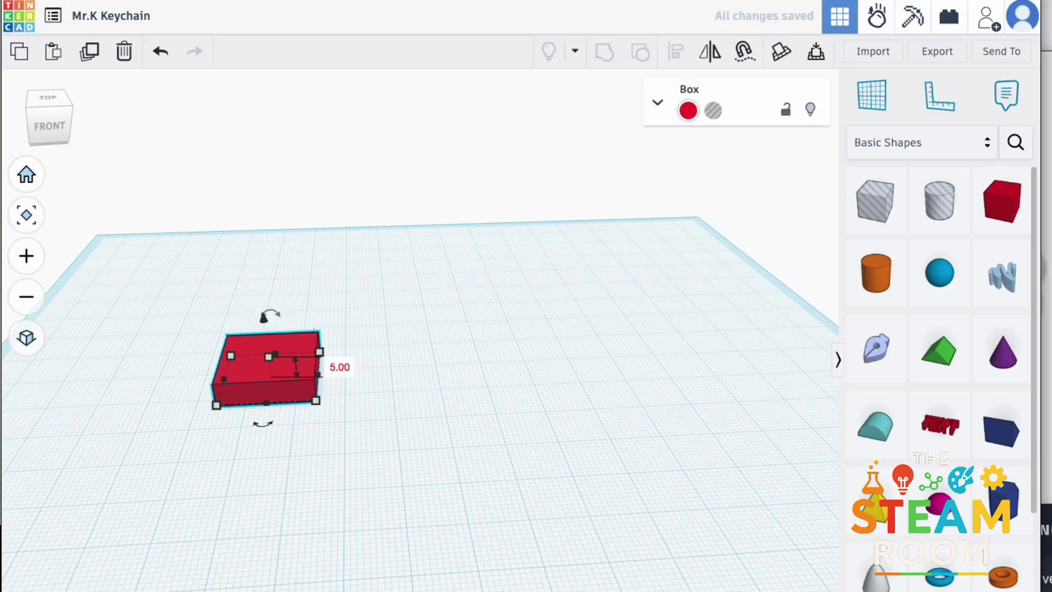
pyautogui.click(253, 261)
# Set the box's width to 60 mm to form a long, flat base
pyautogui.click(266, 392)
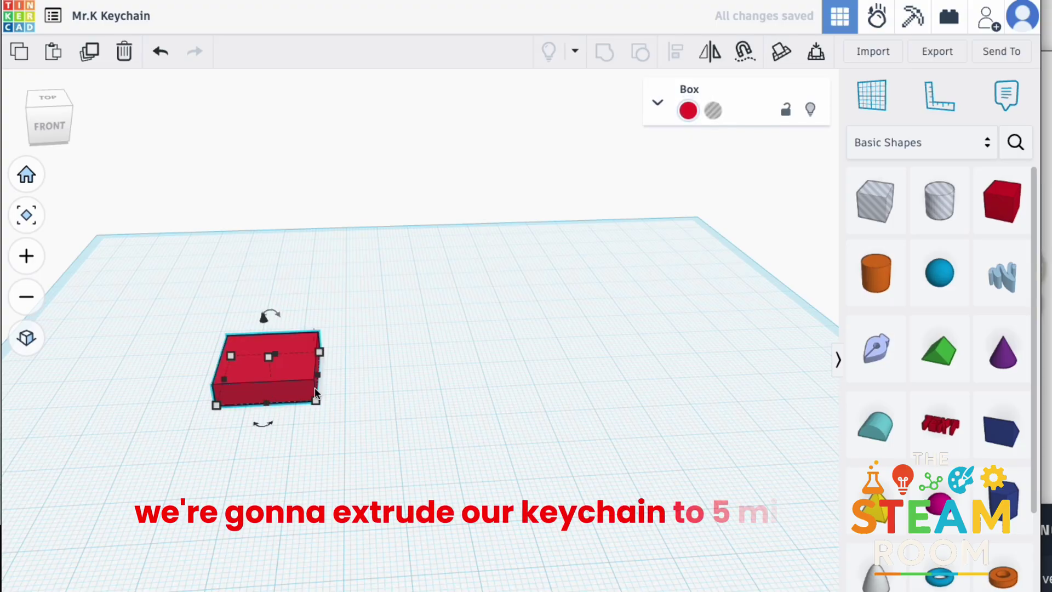
pyautogui.moveTo(266, 405)
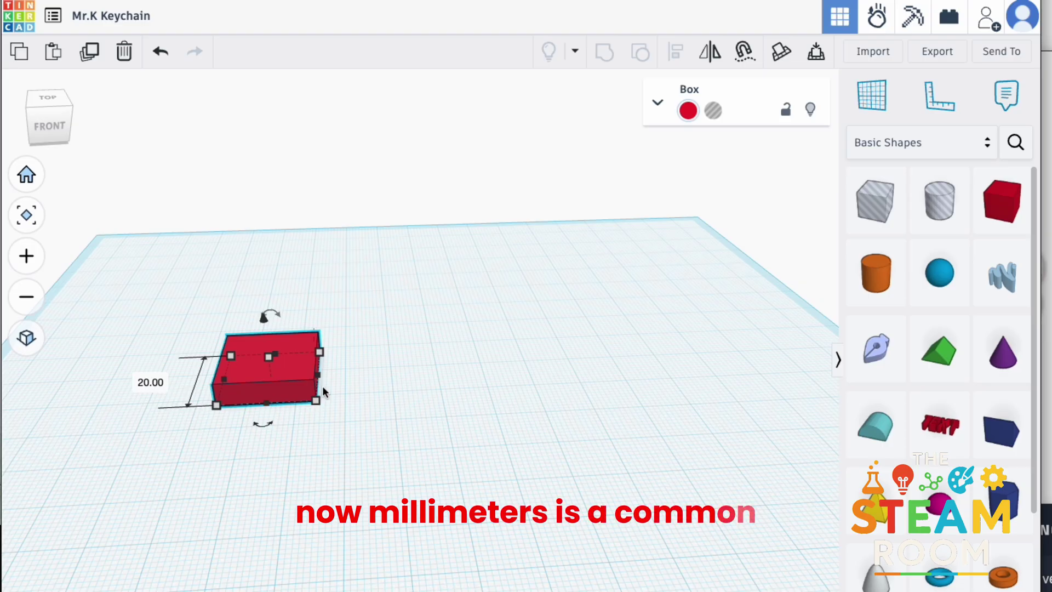
pyautogui.moveTo(321, 375)
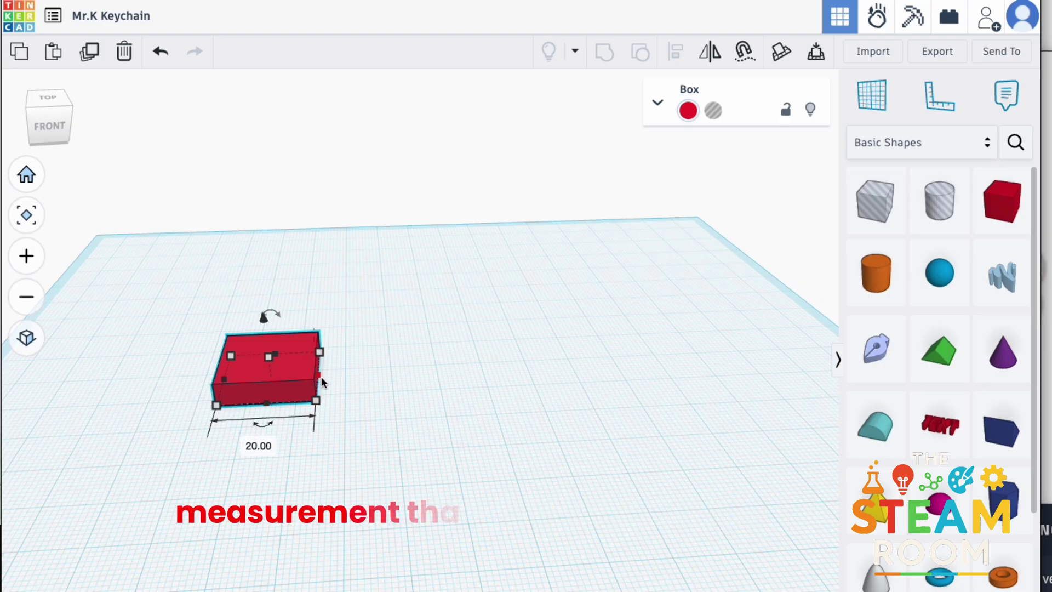
pyautogui.click(263, 446)
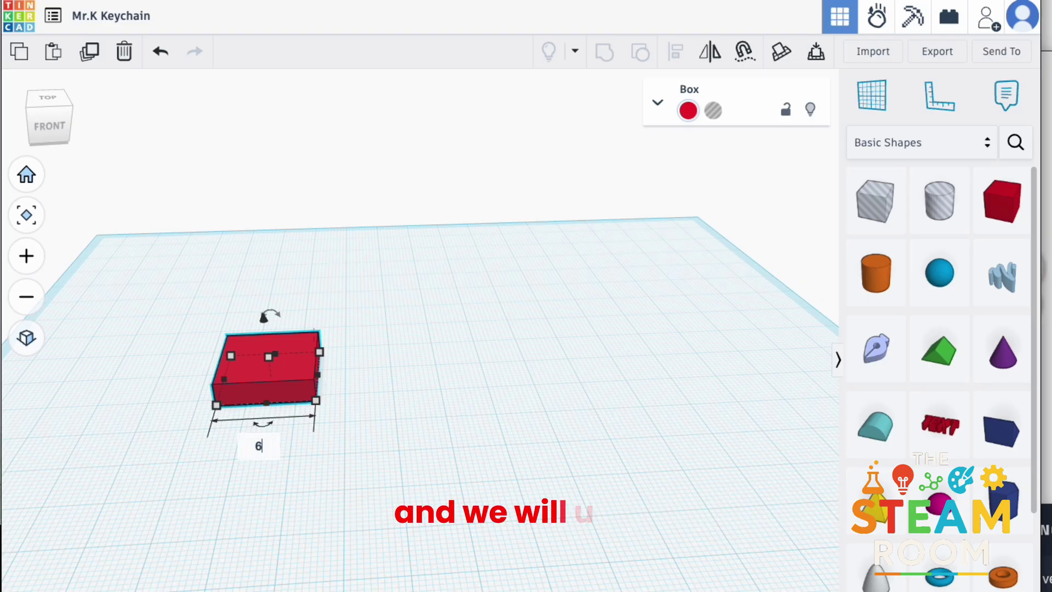
pyautogui.press('Return')
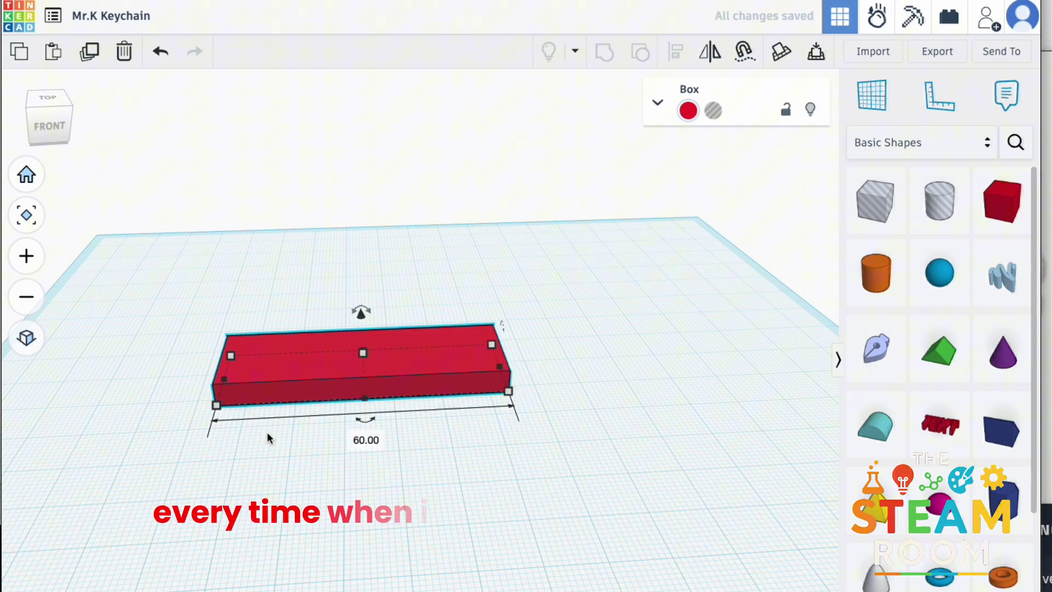
pyautogui.click(291, 442)
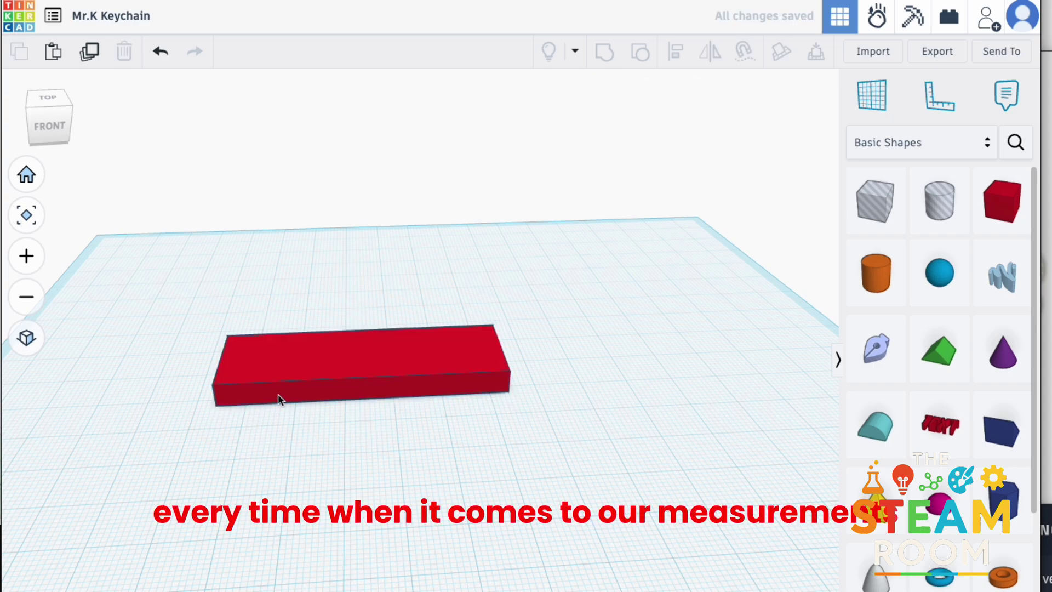
# From a higher view, place a red TEXT shape on top of the base slab
pyautogui.scroll(2, 278, 394)
pyautogui.scroll(2, 277, 393)
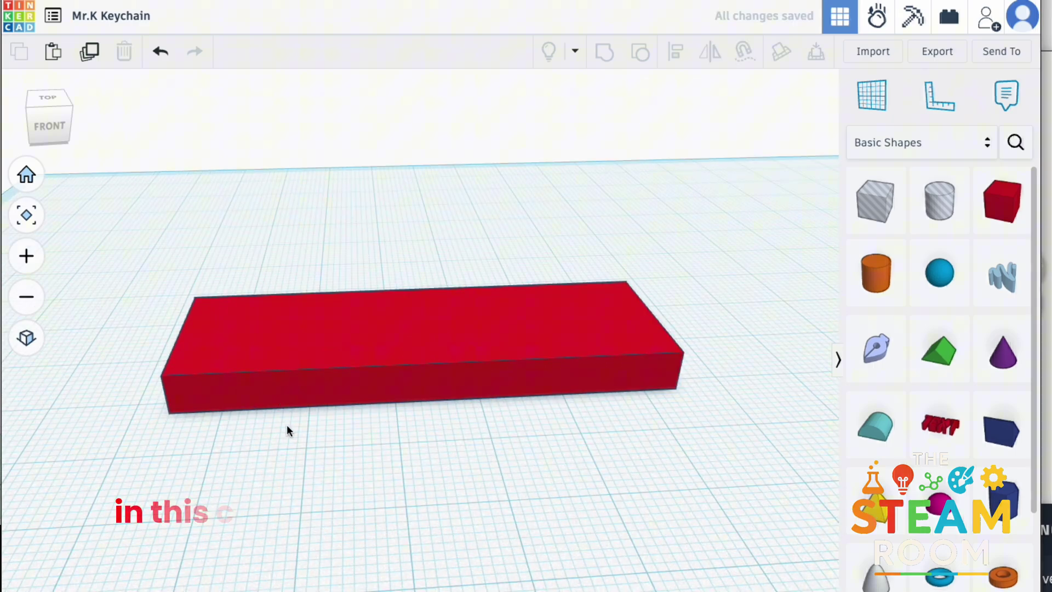
pyautogui.moveTo(287, 426); pyautogui.dragTo(287, 473, button='right')
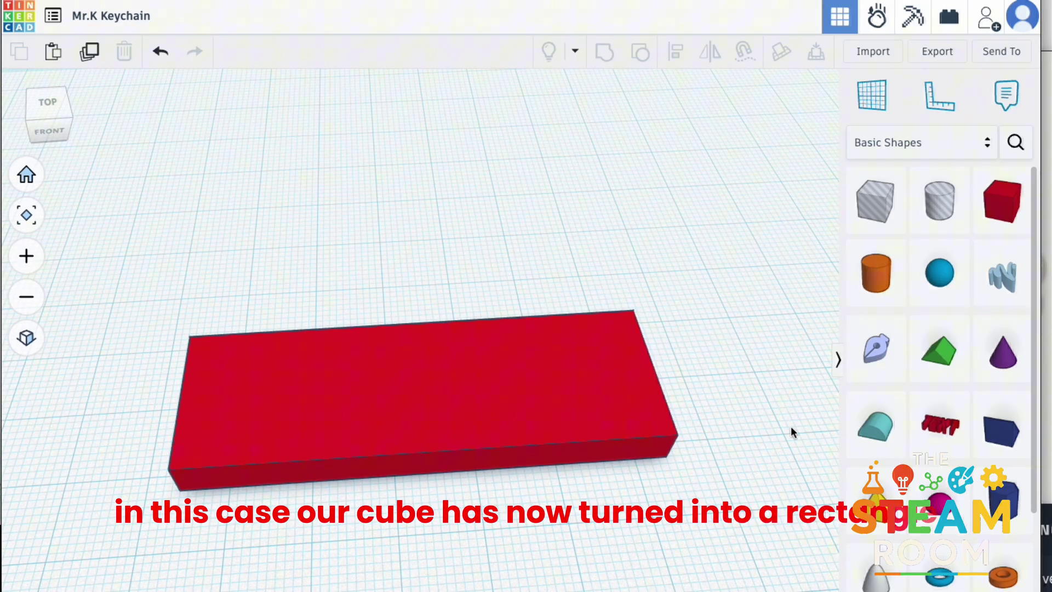
pyautogui.moveTo(935, 438); pyautogui.dragTo(417, 385)
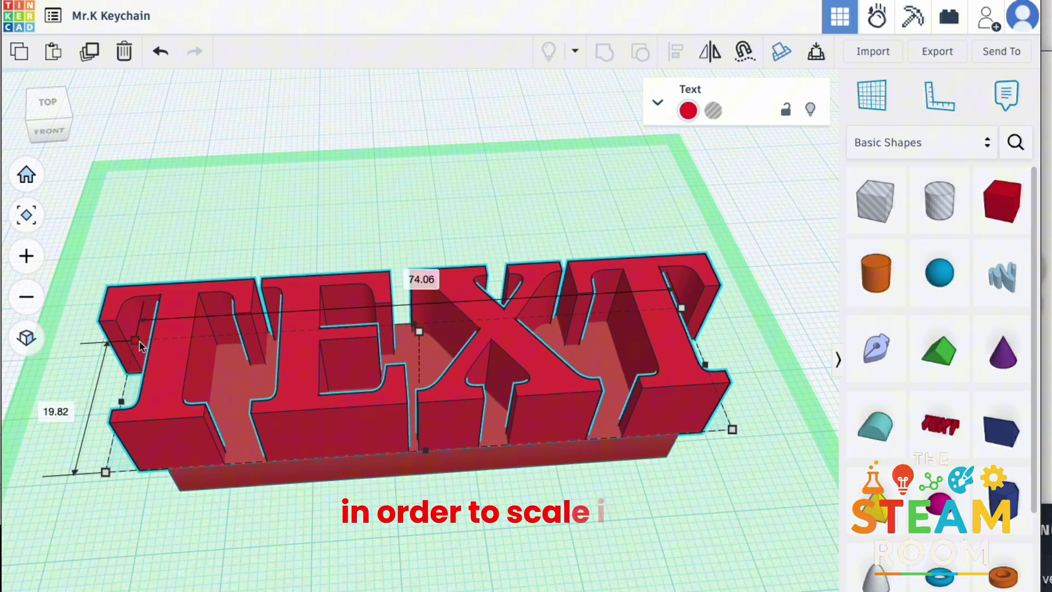
# Scale the TEXT shape down proportionally and center it on the base
pyautogui.moveTo(139, 345); pyautogui.dragTo(183, 352)
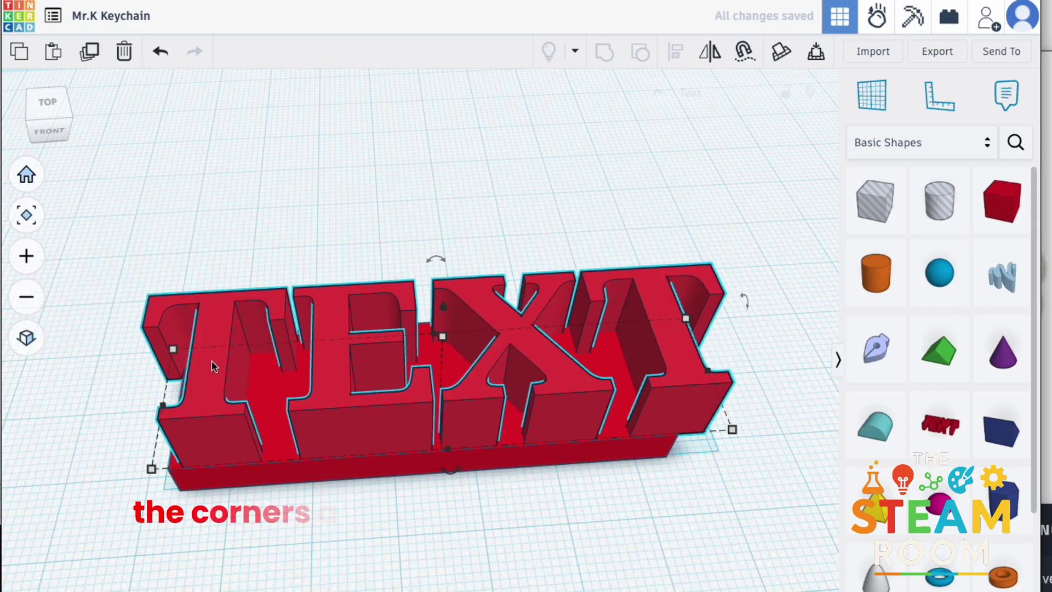
pyautogui.moveTo(173, 348); pyautogui.dragTo(441, 378)
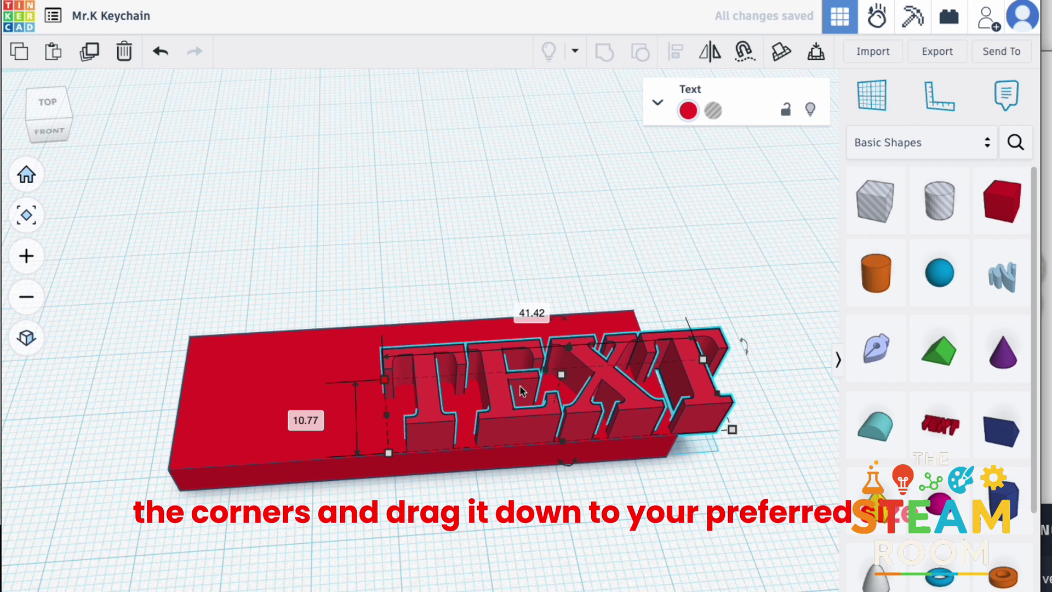
pyautogui.moveTo(515, 387); pyautogui.dragTo(378, 364)
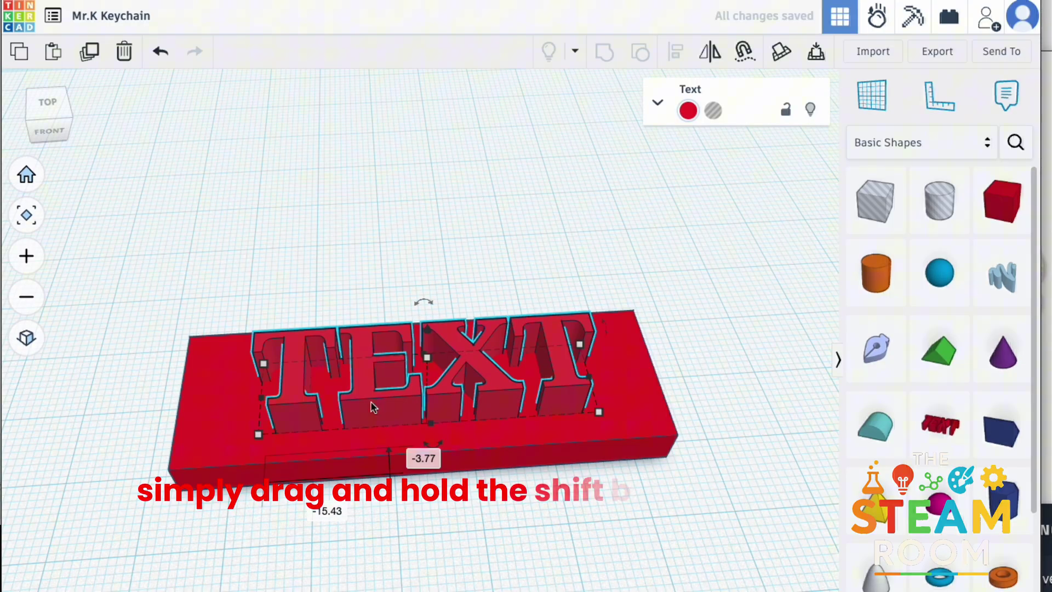
# Set the text height to 3 mm and sink it to -1 mm into the base
pyautogui.moveTo(301, 519); pyautogui.dragTo(261, 472, button='right')
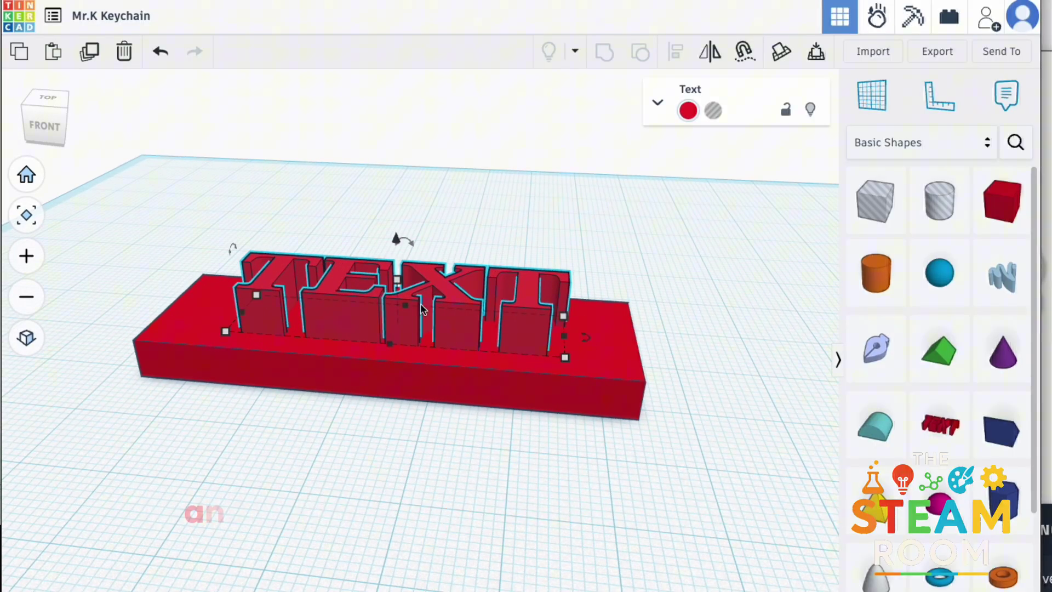
pyautogui.moveTo(398, 282)
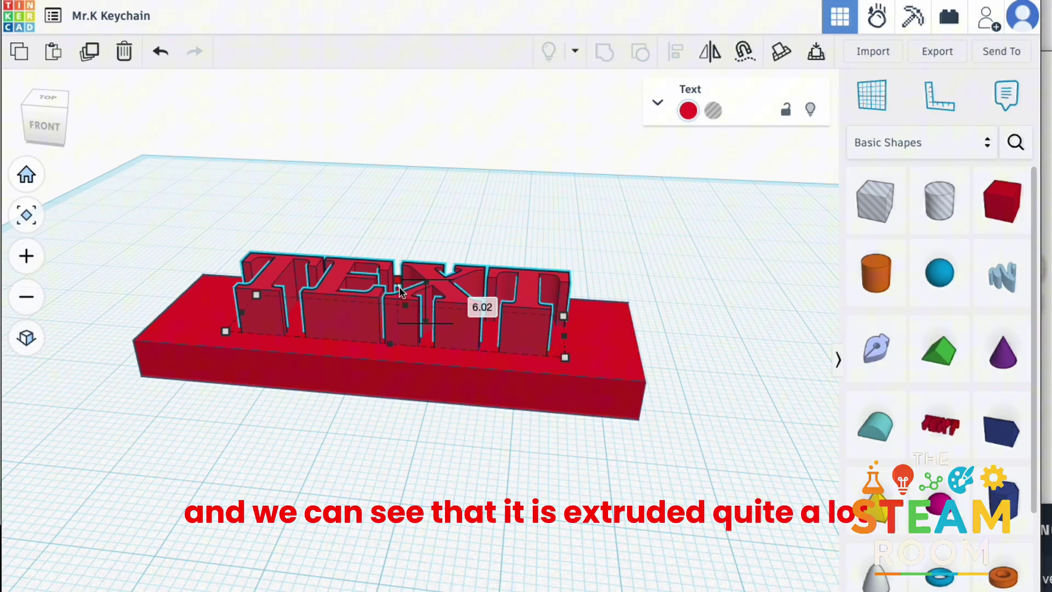
pyautogui.moveTo(399, 291); pyautogui.dragTo(401, 308)
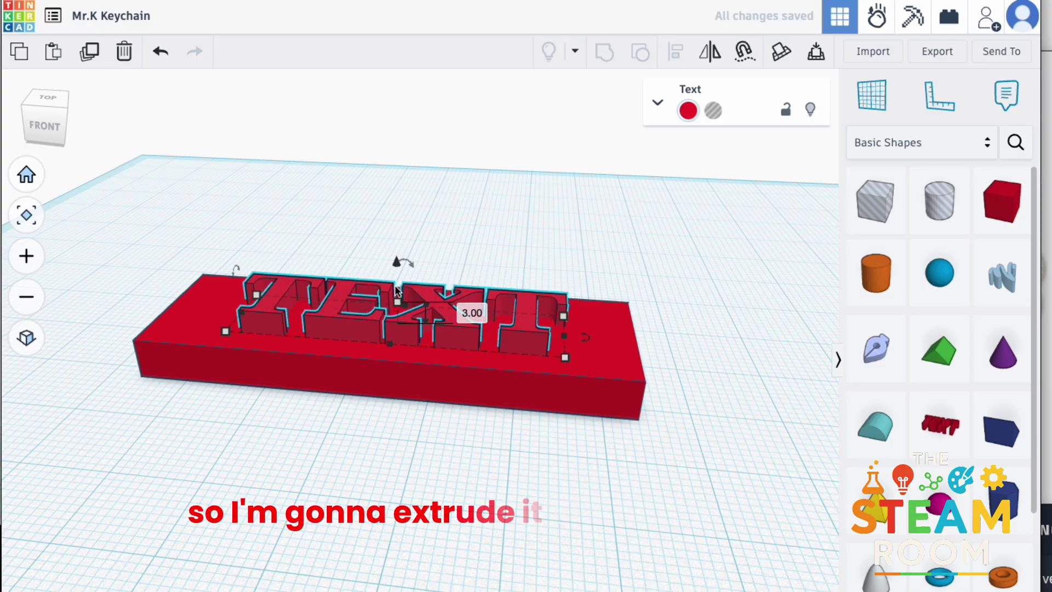
pyautogui.moveTo(398, 267); pyautogui.dragTo(399, 276)
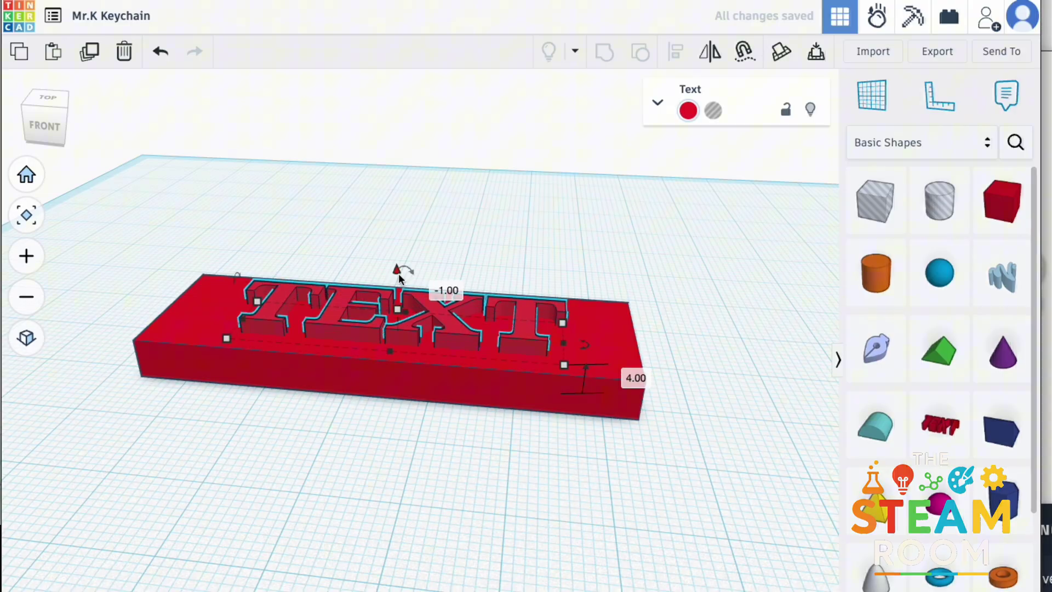
pyautogui.scroll(4, 399, 278)
pyautogui.scroll(-2, 398, 277)
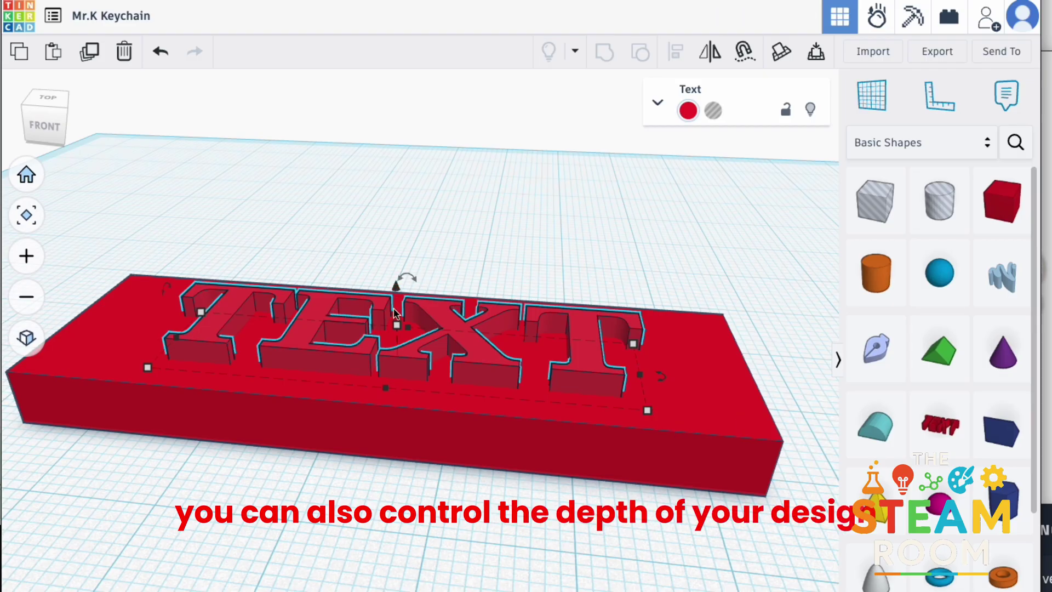
# Replace the word TEXT with 'Mr.K', keeping the letters as red solid after trying Hole
pyautogui.click(657, 105)
pyautogui.click(742, 226)
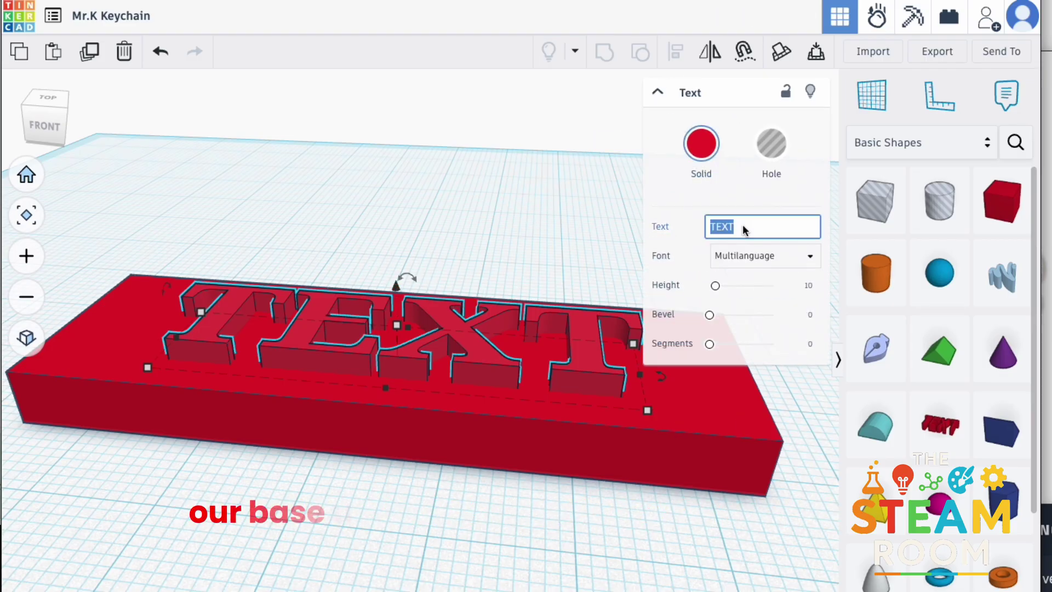
pyautogui.write('M')
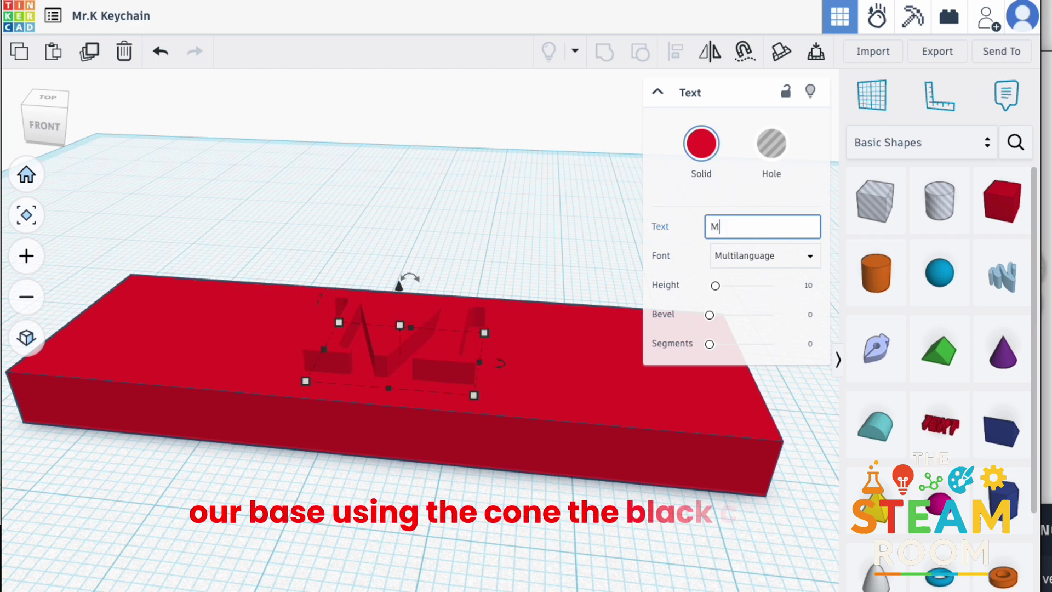
pyautogui.write('r.')
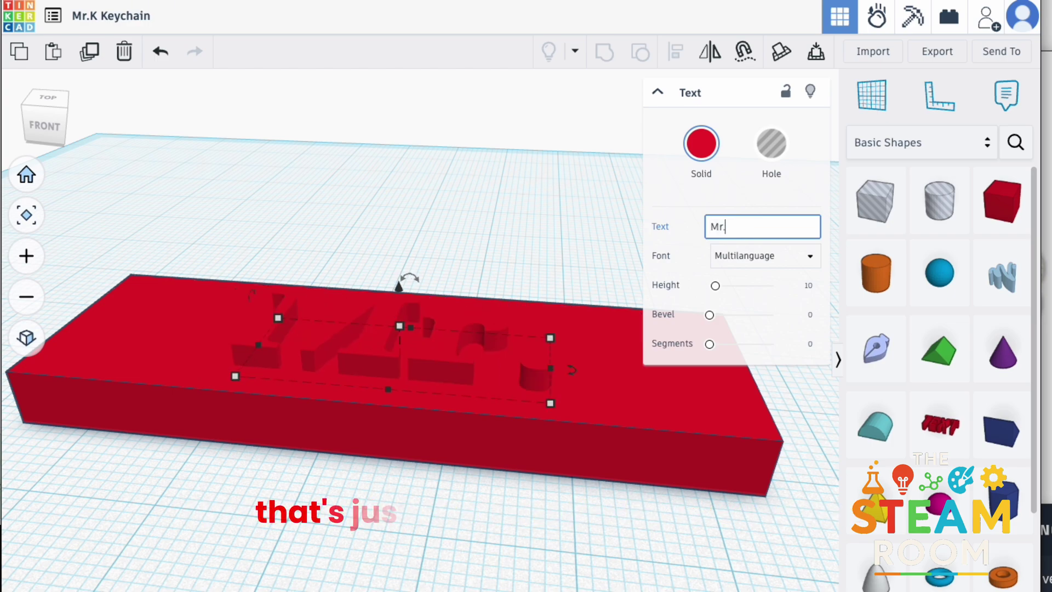
pyautogui.write('K')
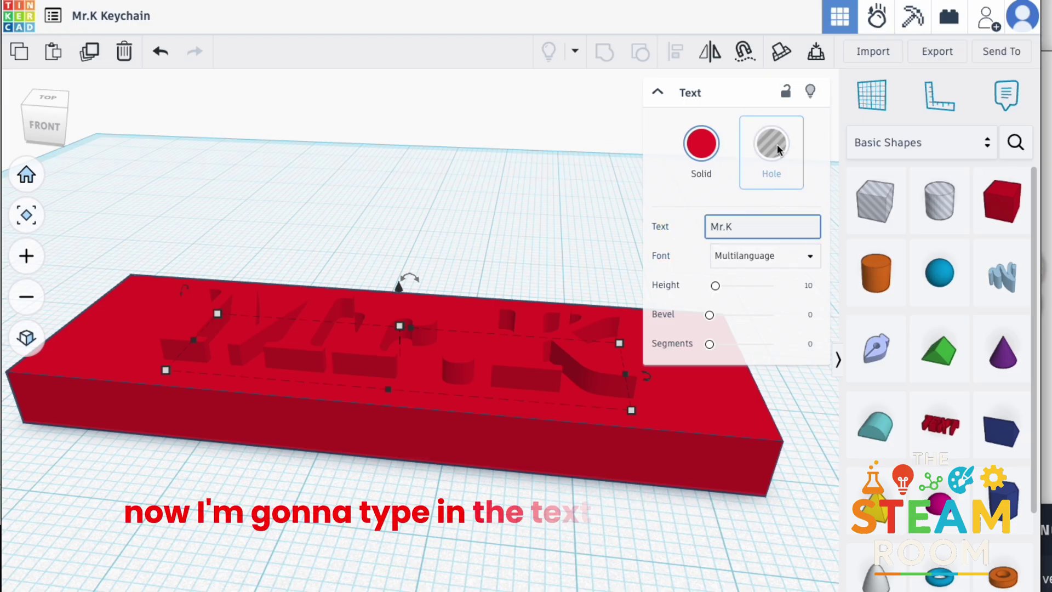
pyautogui.click(570, 156)
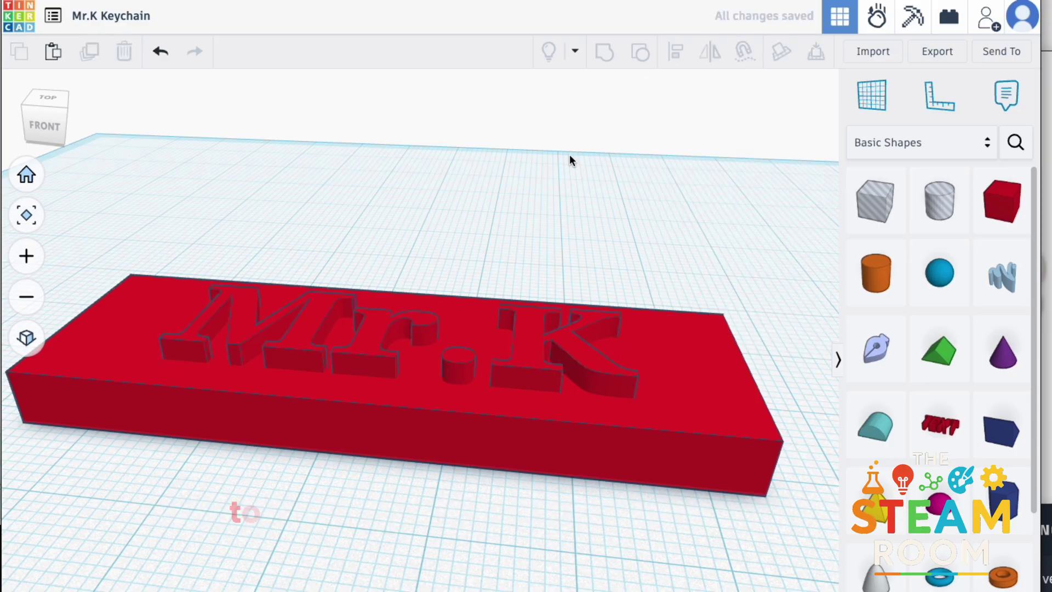
pyautogui.click(521, 364)
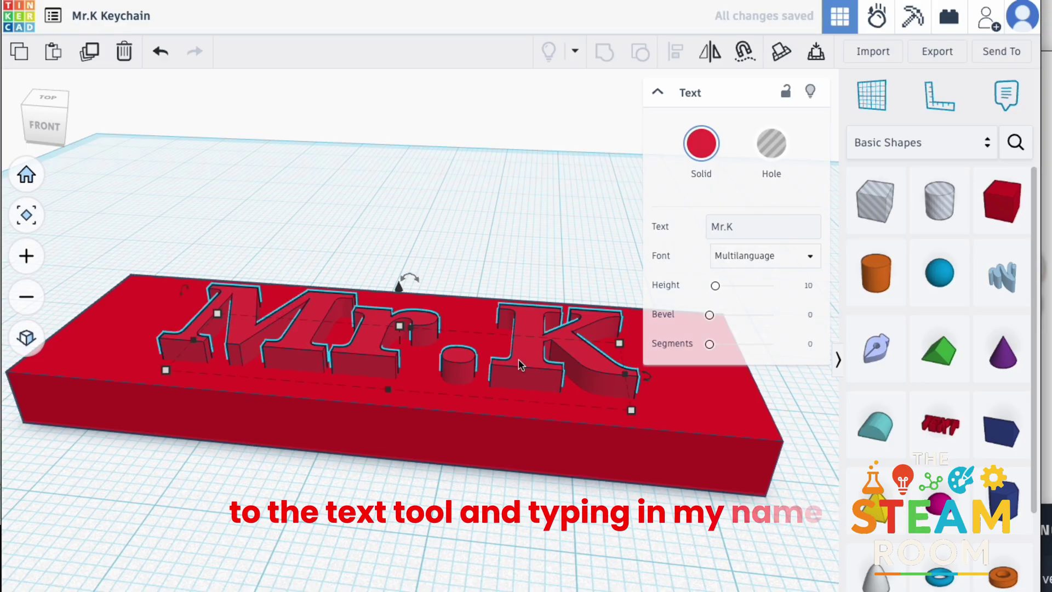
pyautogui.click(762, 140)
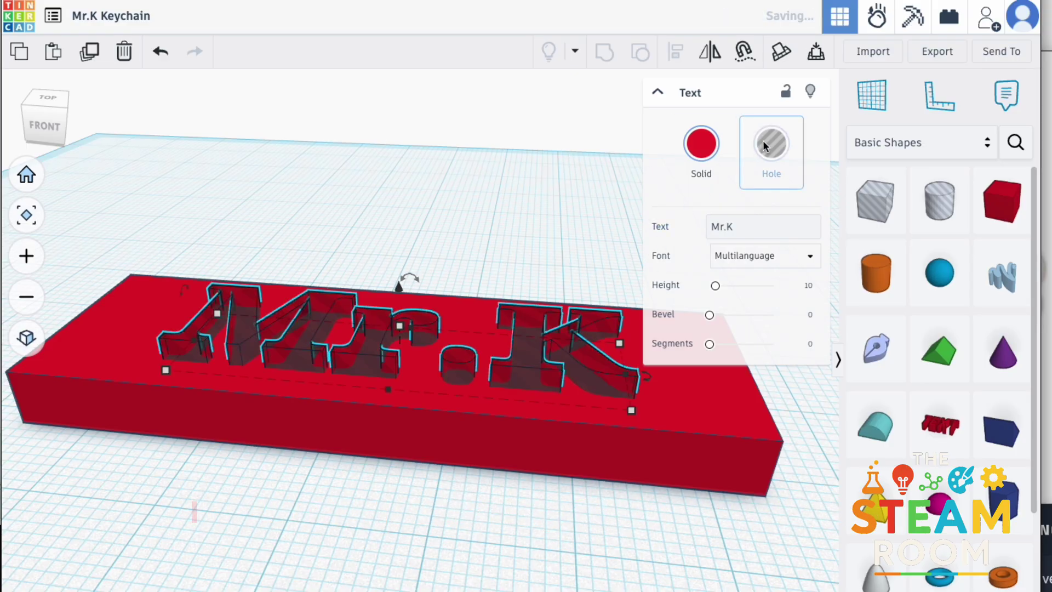
pyautogui.click(707, 149)
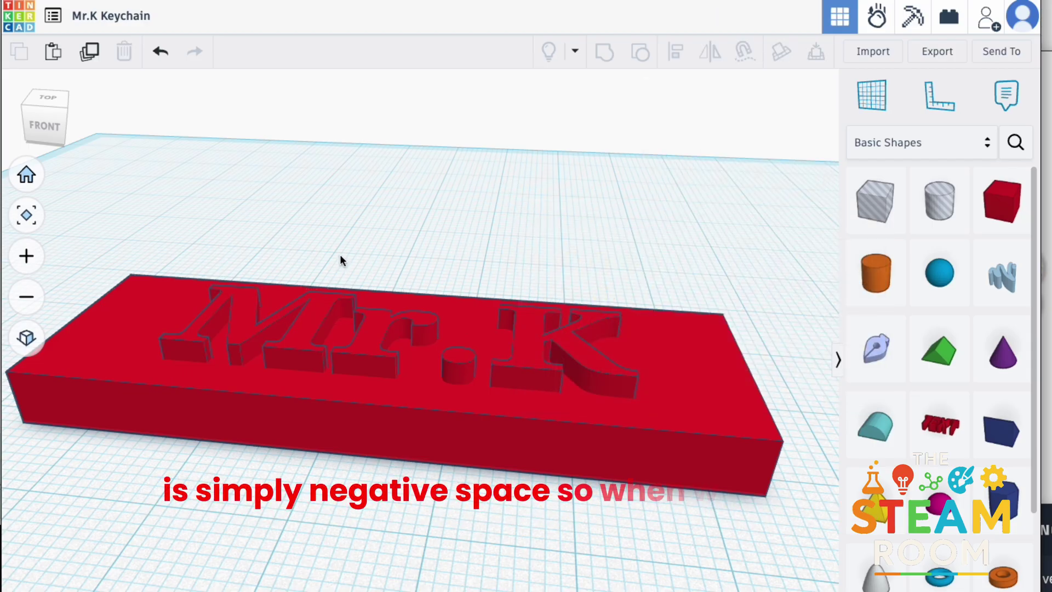
pyautogui.scroll(-3, 338, 257)
pyautogui.scroll(1, 338, 255)
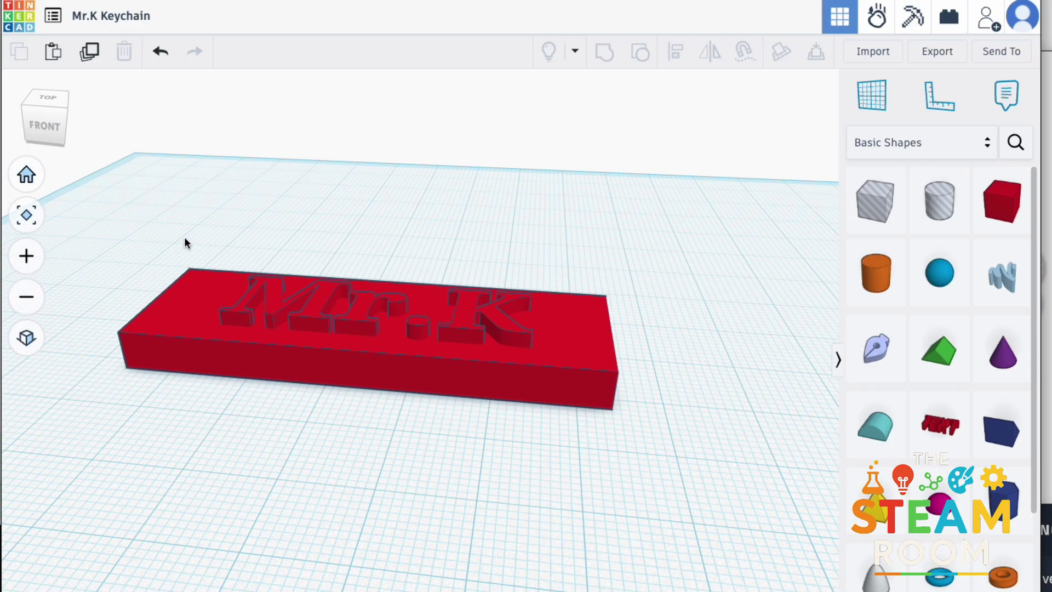
# Duplicate the base and text together and move the copy 24 mm forward
pyautogui.moveTo(176, 228); pyautogui.dragTo(666, 446)
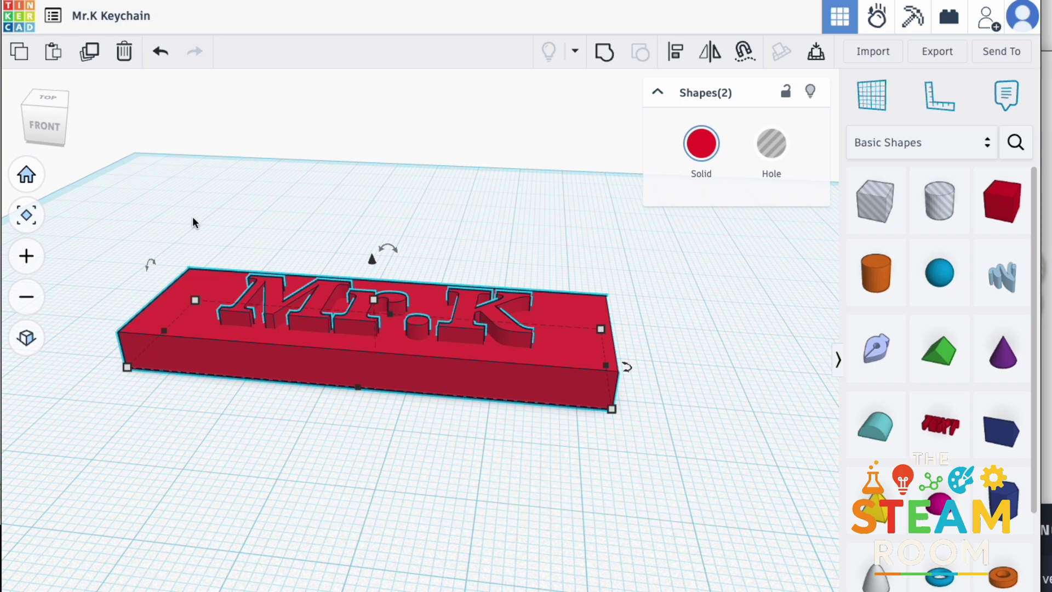
pyautogui.click(90, 53)
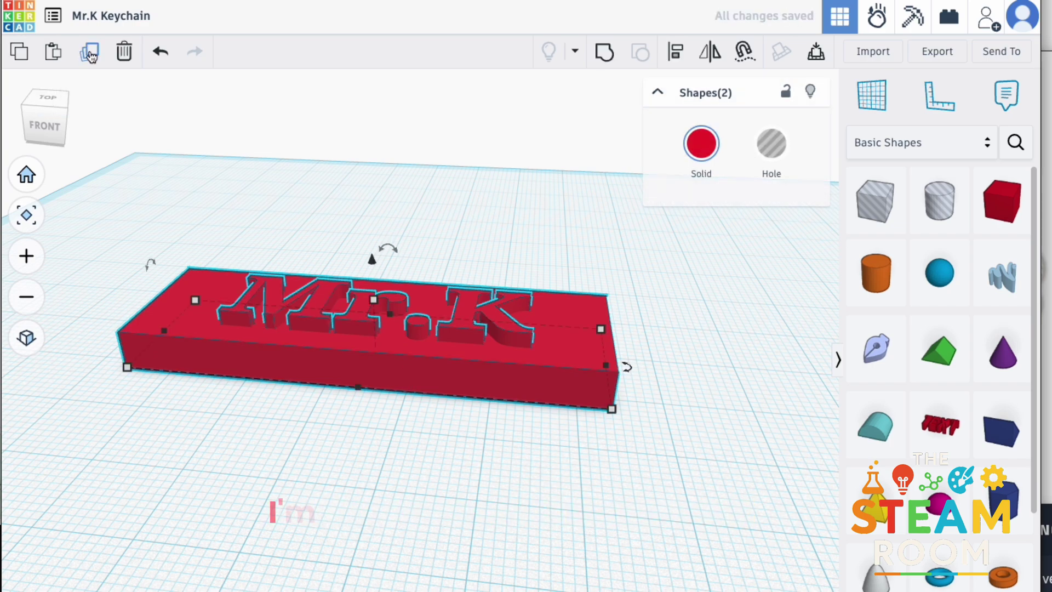
pyautogui.moveTo(373, 285); pyautogui.dragTo(383, 417)
pyautogui.click(364, 203)
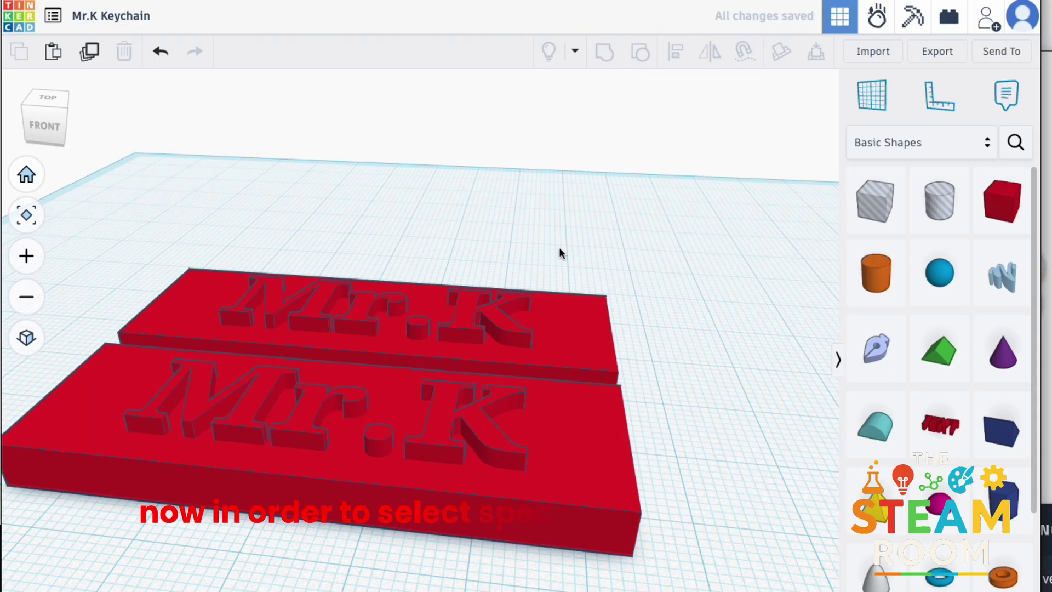
# Make the front copy's Mr.K text a hole and add a 20 × 20 cylinder hole
pyautogui.click(482, 434)
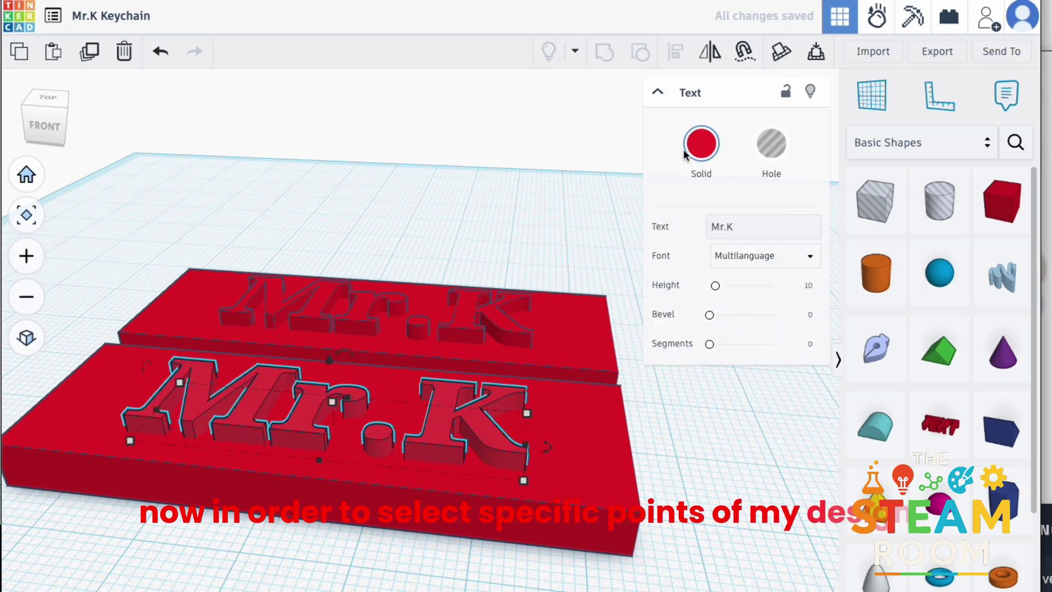
pyautogui.click(769, 159)
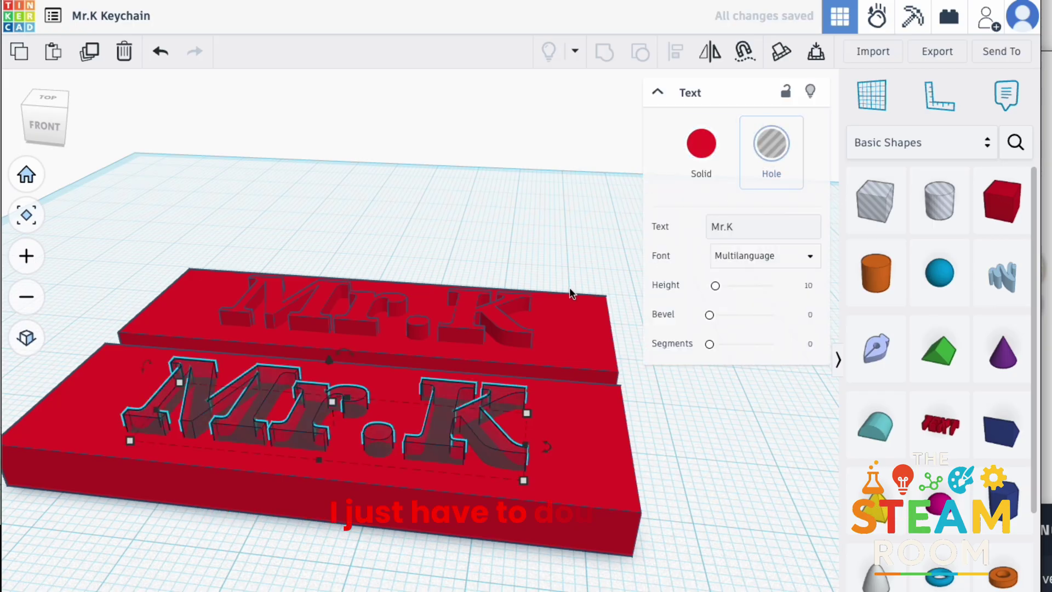
pyautogui.click(468, 199)
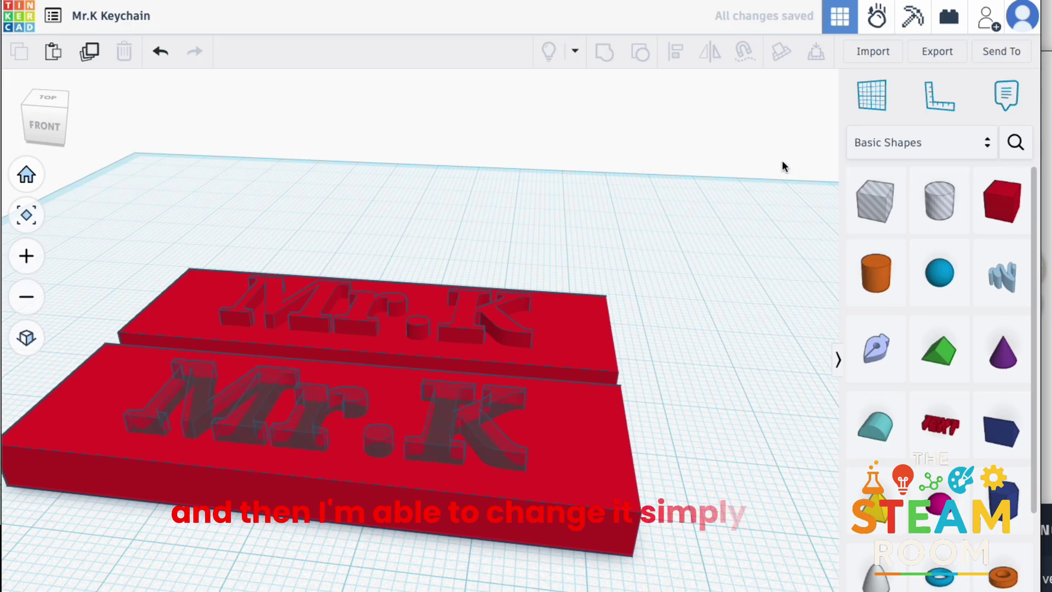
pyautogui.moveTo(931, 190); pyautogui.dragTo(196, 292)
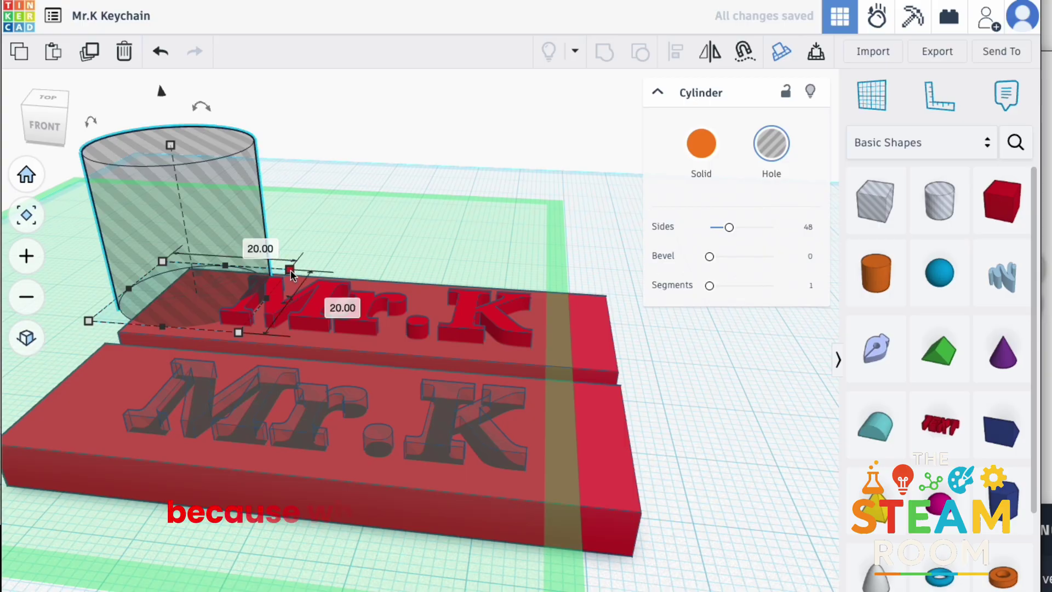
# Shrink the cylinder hole to about 5.41 mm across, make it taller, and sink it to -8 mm
pyautogui.moveTo(289, 270); pyautogui.dragTo(208, 284)
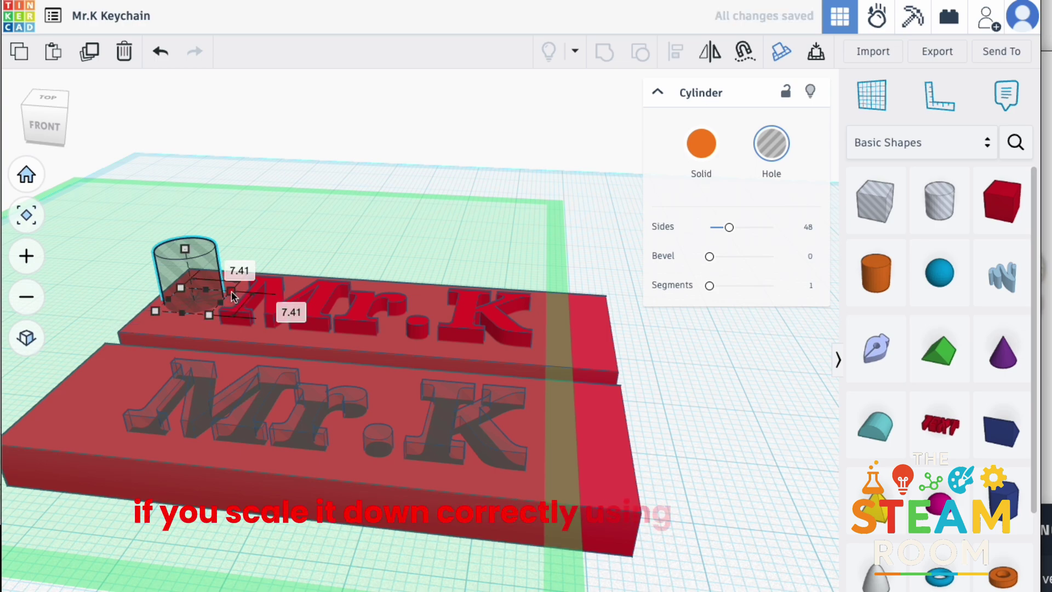
pyautogui.keyDown('shift'); pyautogui.moveTo(233, 293); pyautogui.dragTo(216, 293); pyautogui.keyUp('shift')
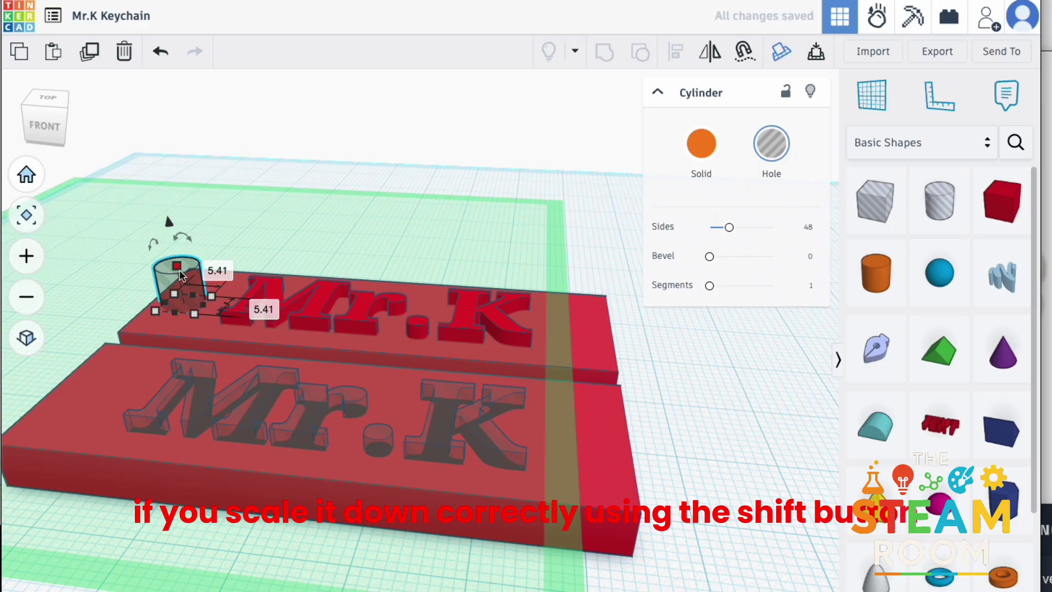
pyautogui.moveTo(177, 265); pyautogui.dragTo(169, 219)
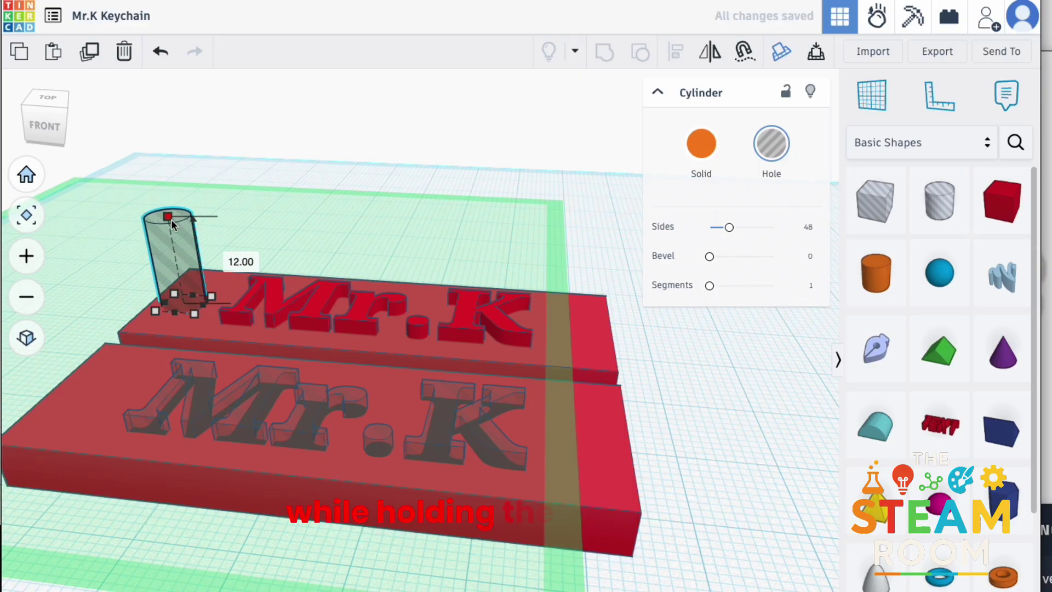
pyautogui.moveTo(158, 173); pyautogui.dragTo(164, 235)
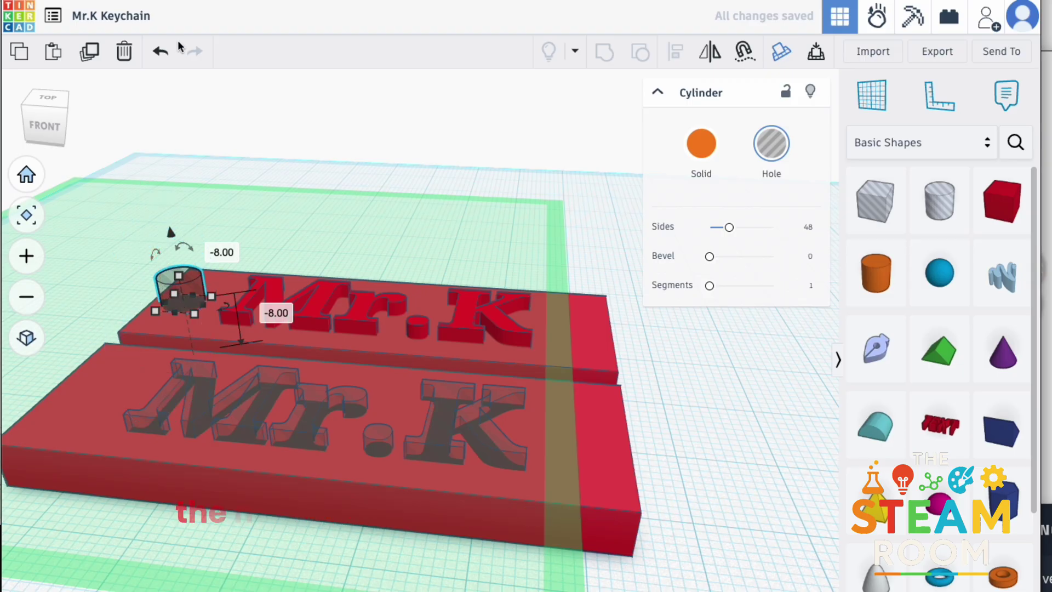
# Duplicate the cylinder hole and place the copy on the front keychain's left end
pyautogui.click(89, 51)
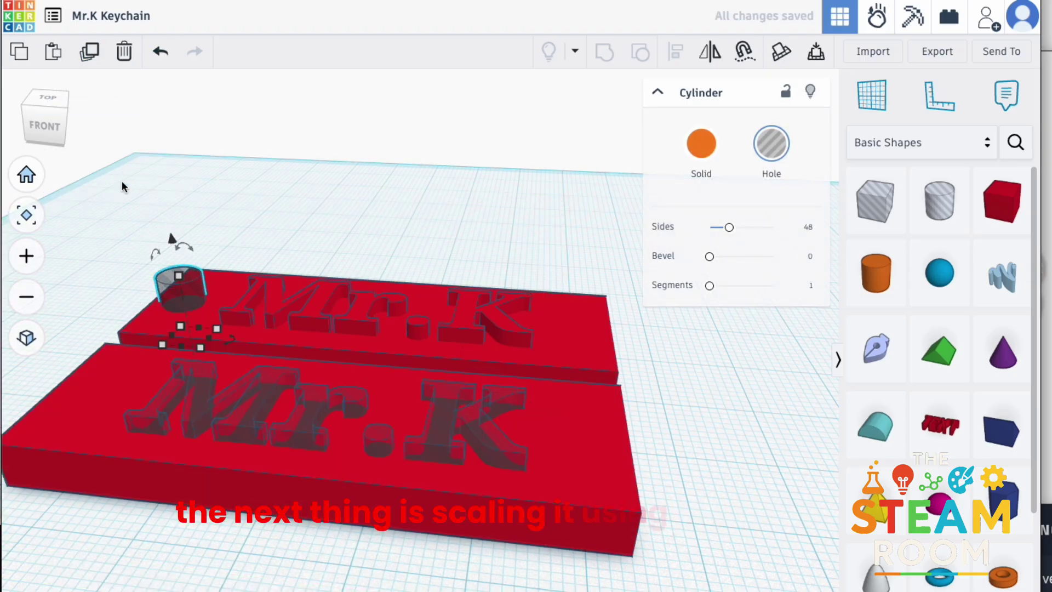
pyautogui.moveTo(177, 296); pyautogui.dragTo(134, 347)
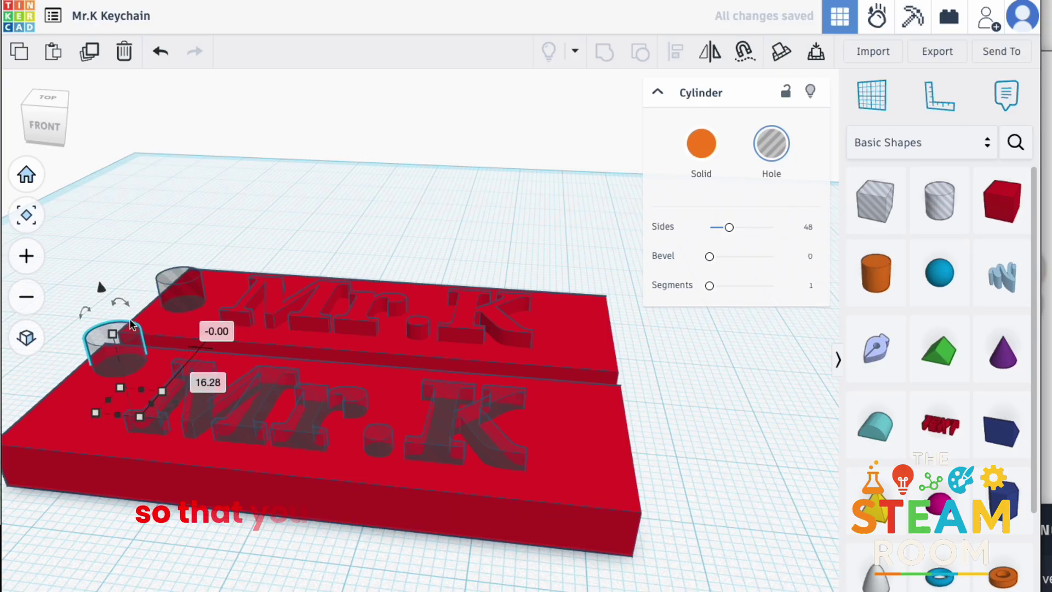
pyautogui.click(116, 249)
# Orbit and zoom around both keychains to check the ring holes from above and the left
pyautogui.moveTo(115, 242); pyautogui.dragTo(196, 278, button='right')
pyautogui.scroll(-5, 197, 279)
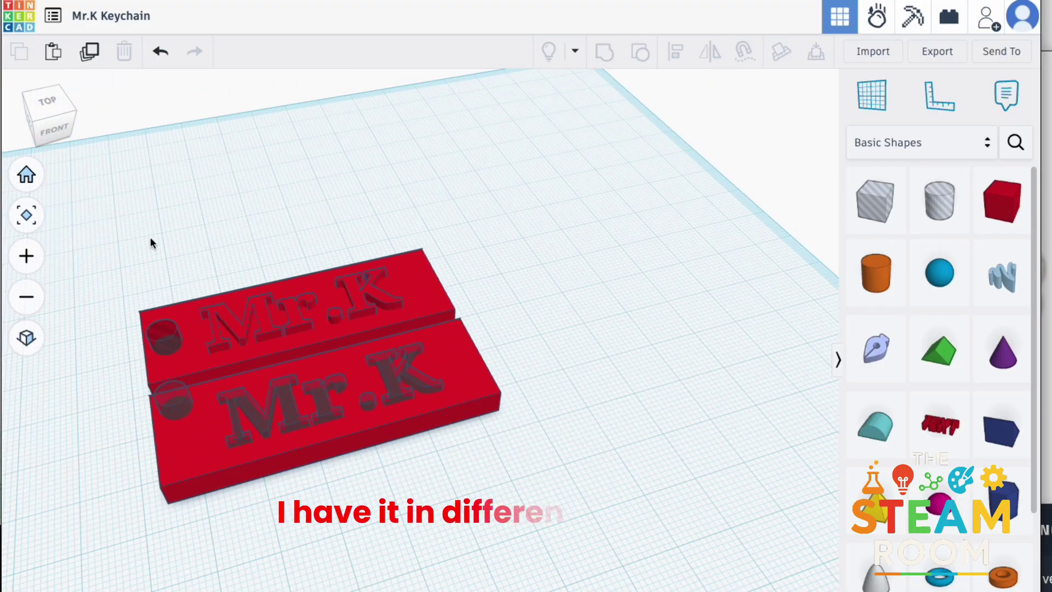
pyautogui.moveTo(150, 237); pyautogui.dragTo(223, 352, button='right')
pyautogui.scroll(3, 223, 350)
pyautogui.scroll(1, 219, 348)
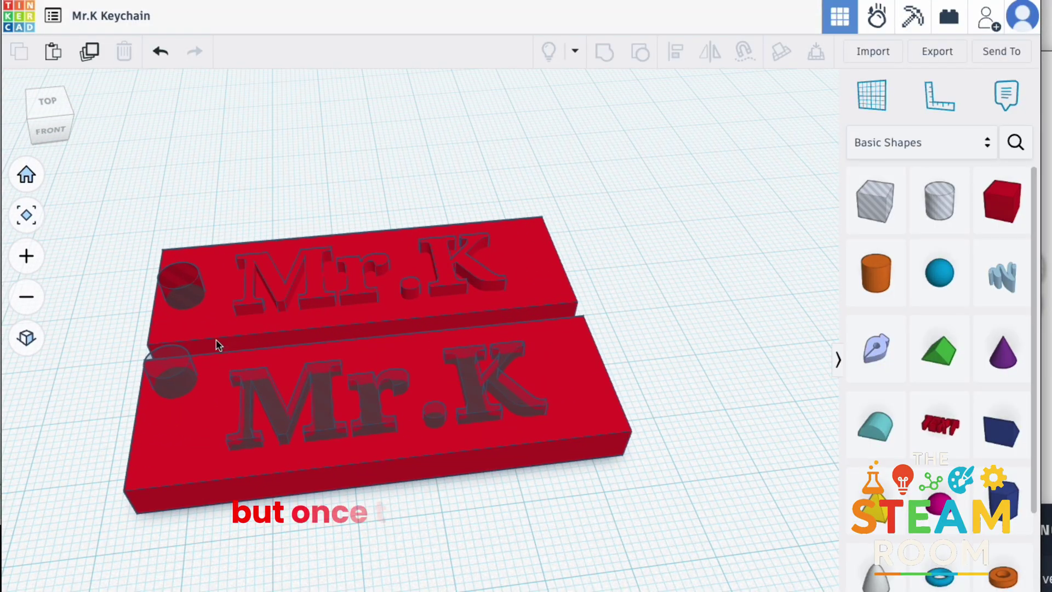
pyautogui.moveTo(86, 354); pyautogui.dragTo(207, 305, button='right')
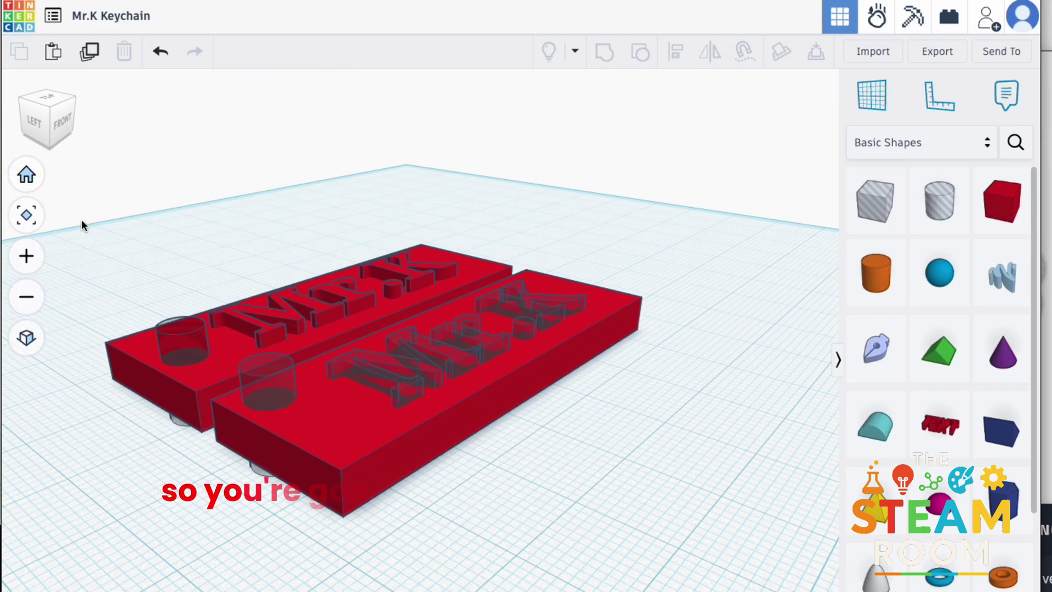
# Box-select all six shapes of both keychains and group them, then view from higher
pyautogui.moveTo(82, 173); pyautogui.dragTo(751, 537)
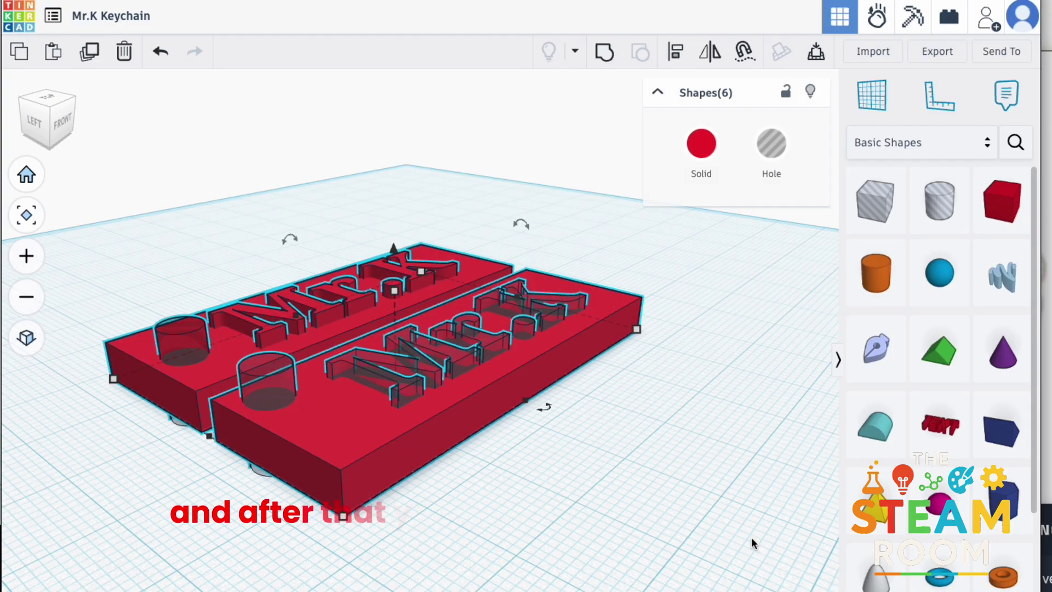
pyautogui.click(605, 52)
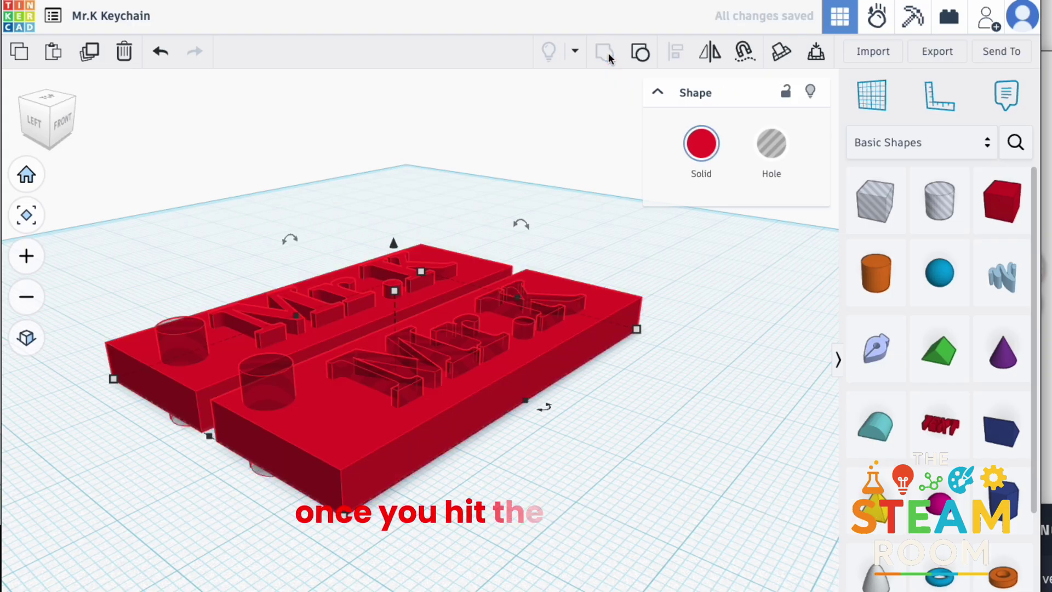
pyautogui.click(548, 208)
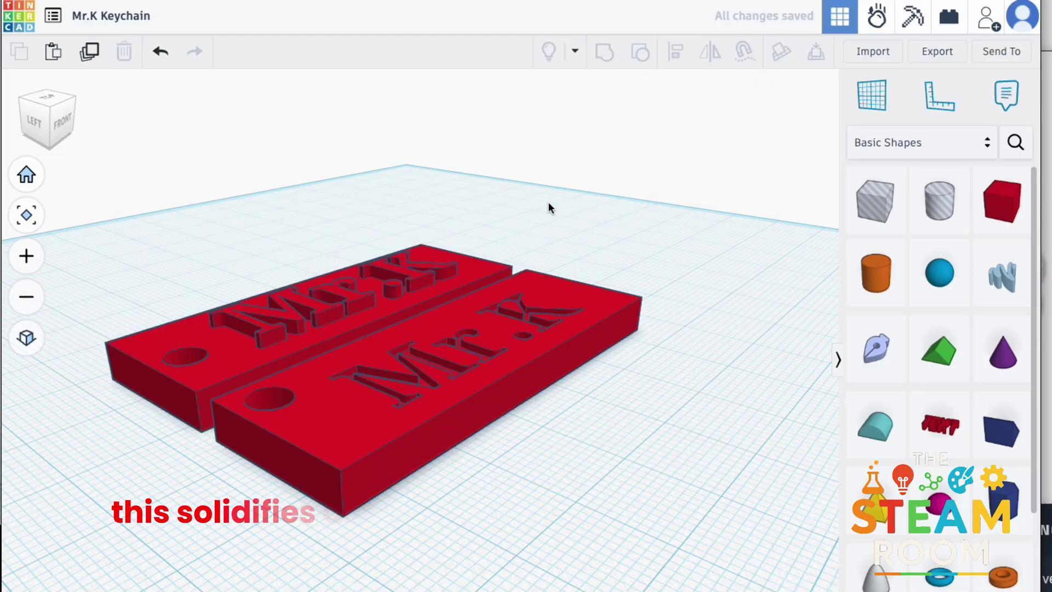
pyautogui.moveTo(551, 207); pyautogui.dragTo(431, 255, button='right')
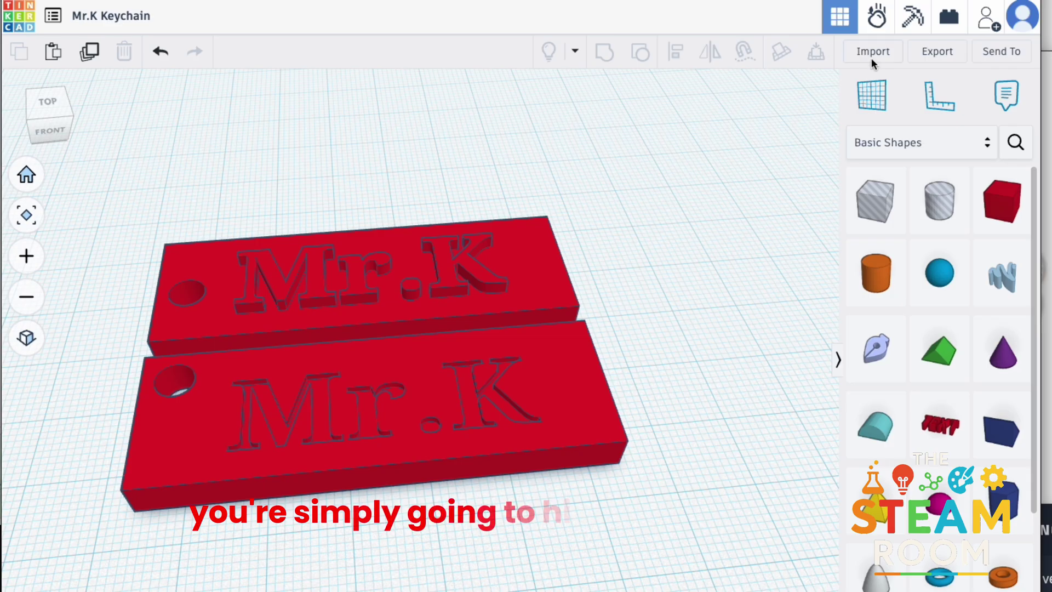
# Export everything in the design as an .STL file
pyautogui.click(932, 48)
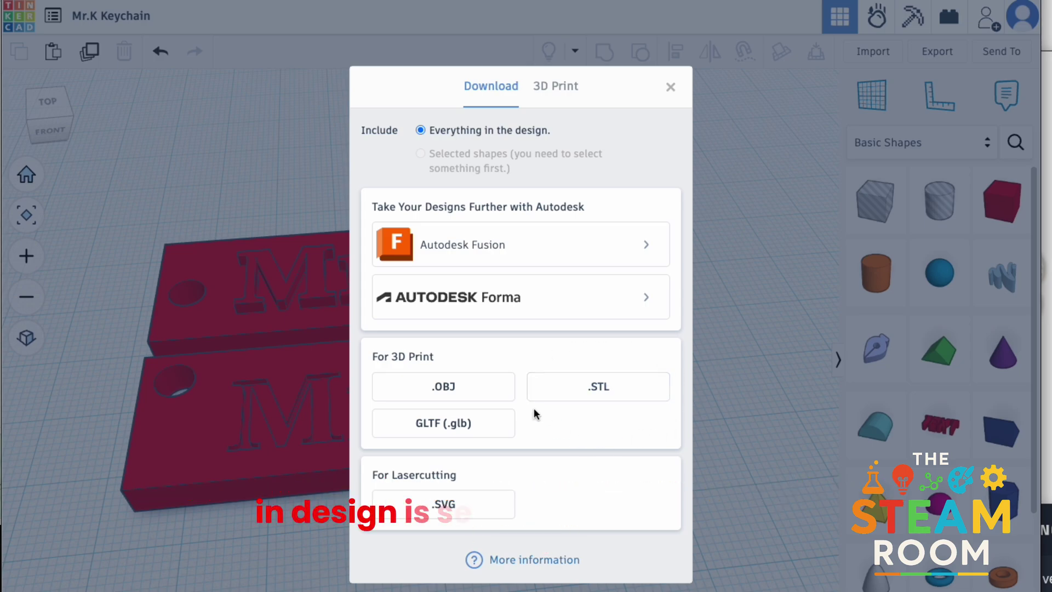
pyautogui.click(606, 386)
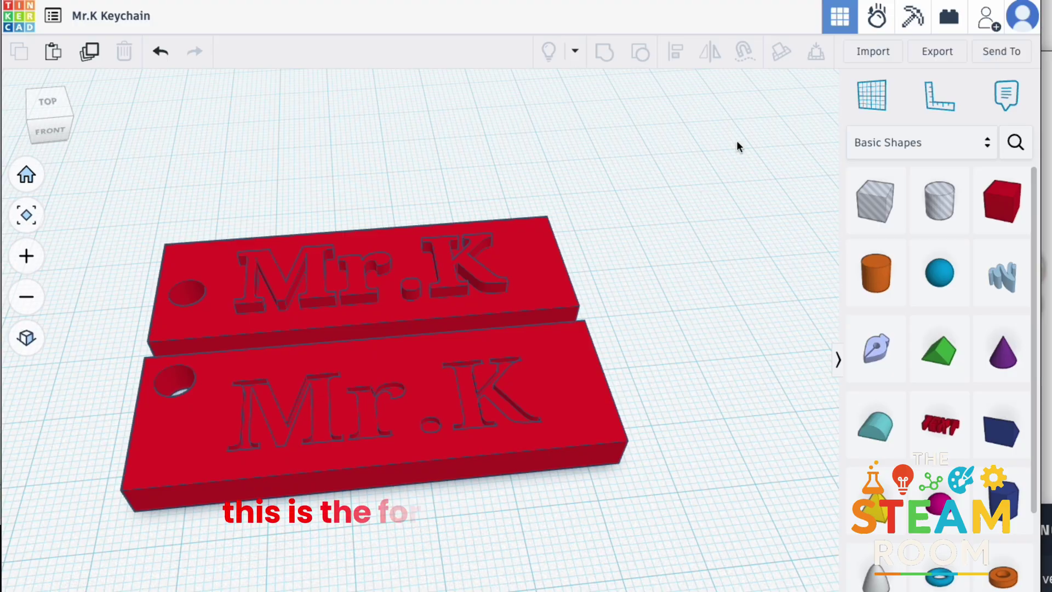